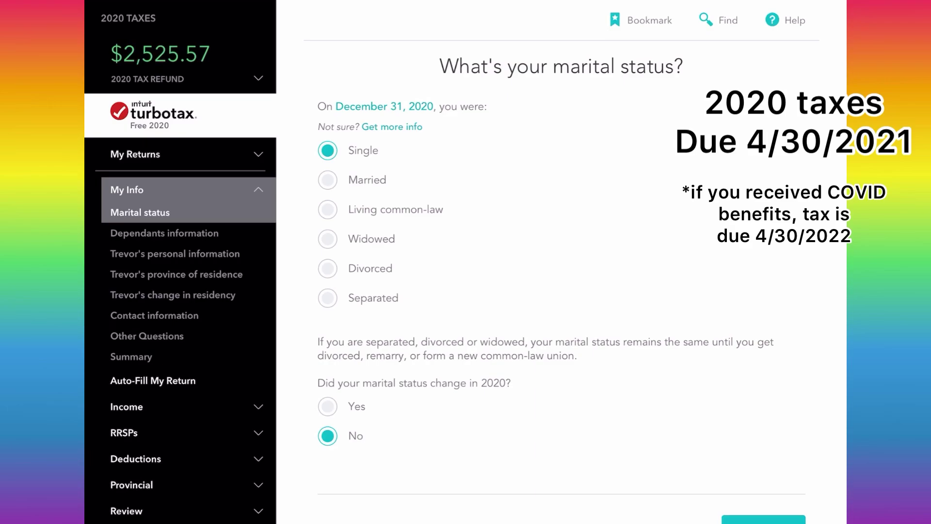
Step: Expand the 2020 tax refund breakdown to review income, deductions, taxes and credits, and collapse it again
scroll(561, 271, down, 1)
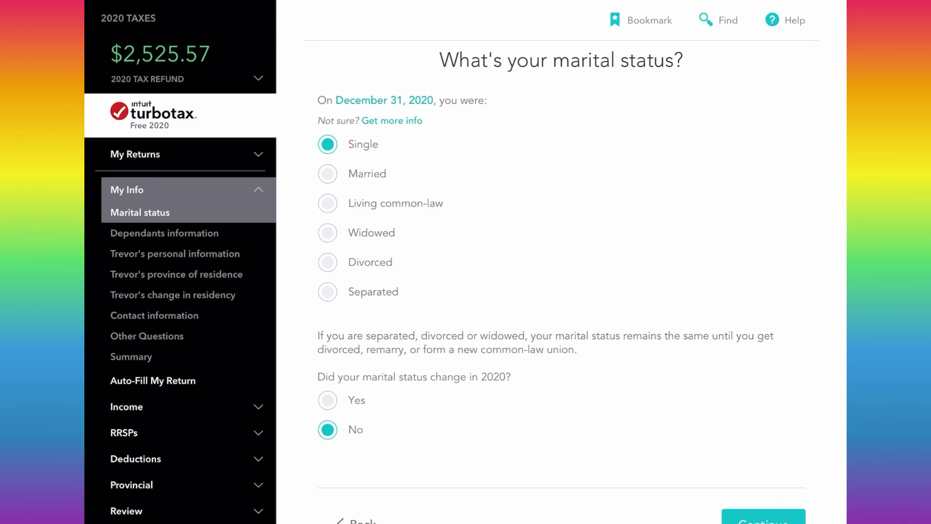
click(259, 79)
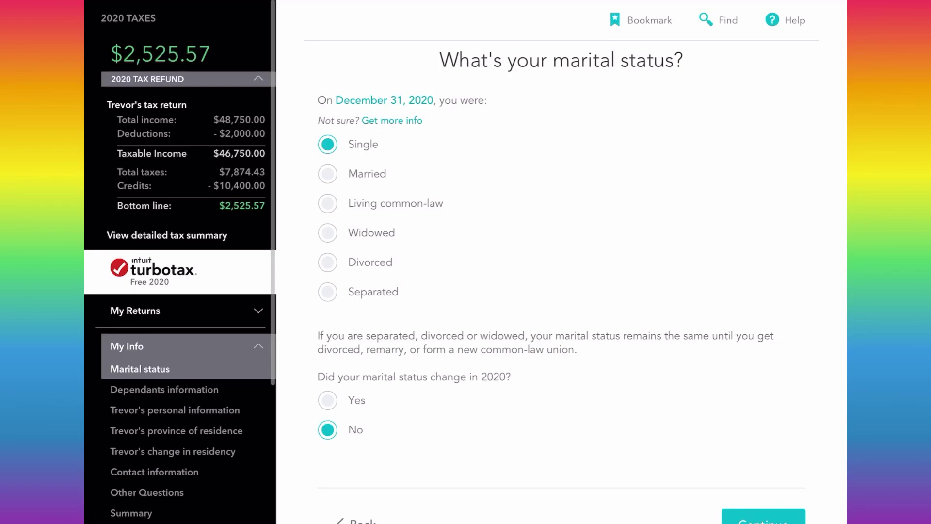
click(189, 78)
Step: Accept Single with no marital status change in 2020 and No for dependants, proceeding to the personal information page
scroll(561, 262, down, 1)
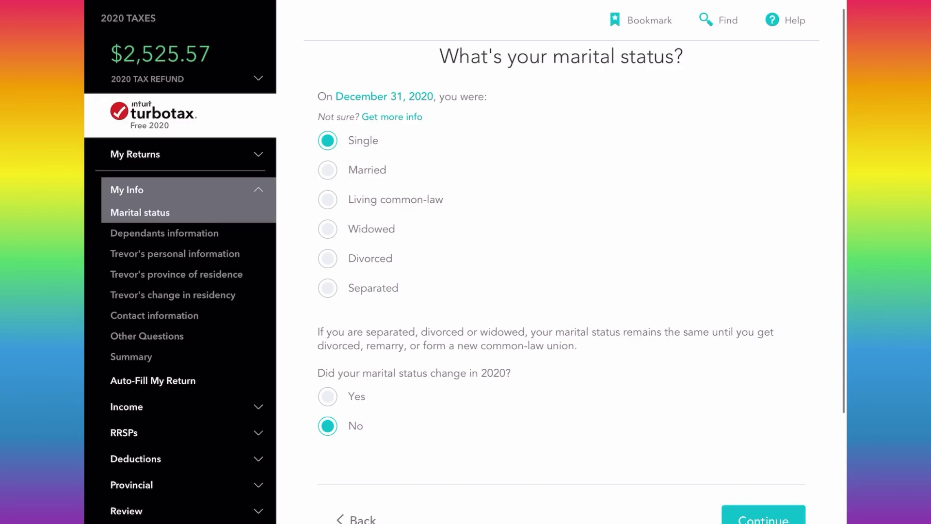
scroll(561, 262, up, 1)
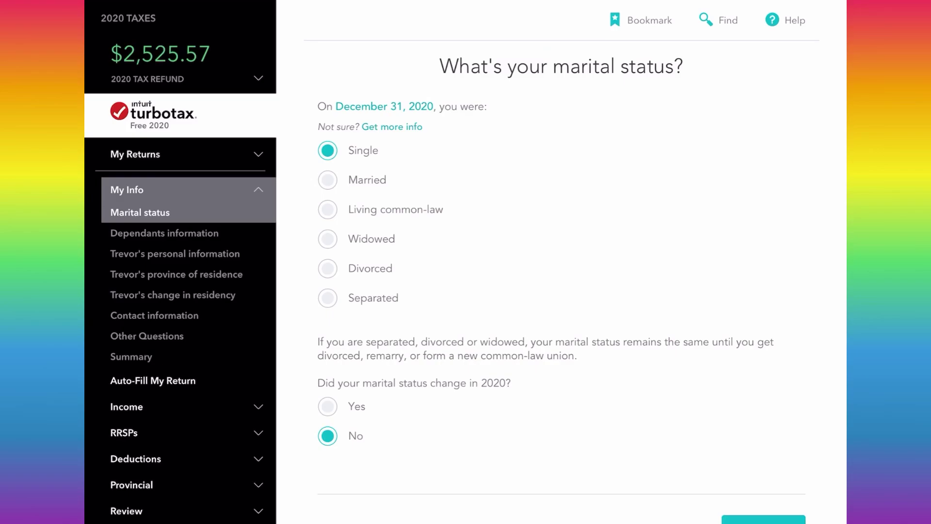
scroll(464, 262, down, 1)
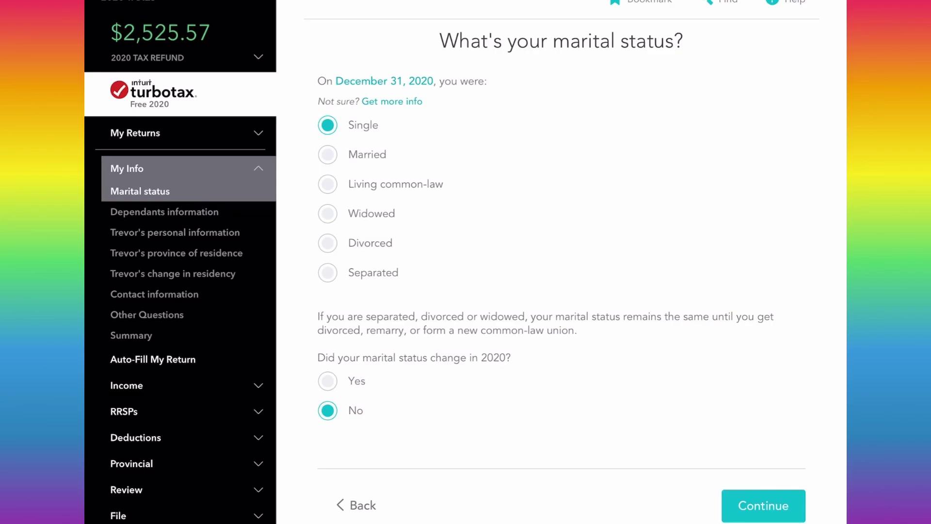
scroll(562, 272, down, 1)
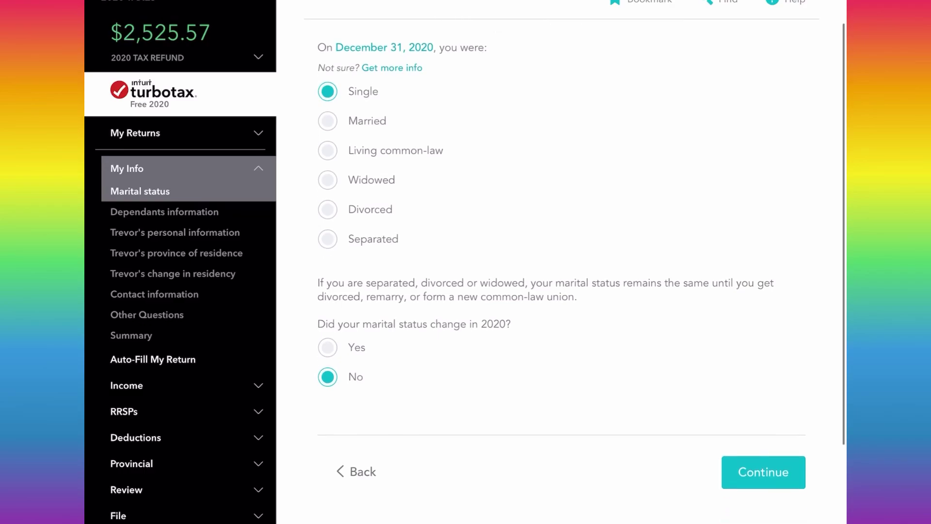
scroll(561, 271, up, 2)
scroll(562, 271, down, 1)
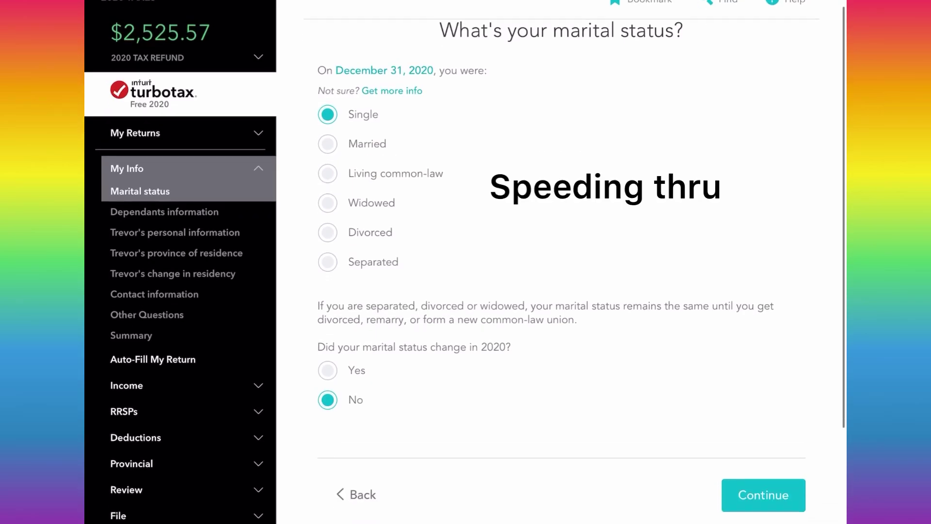
click(764, 495)
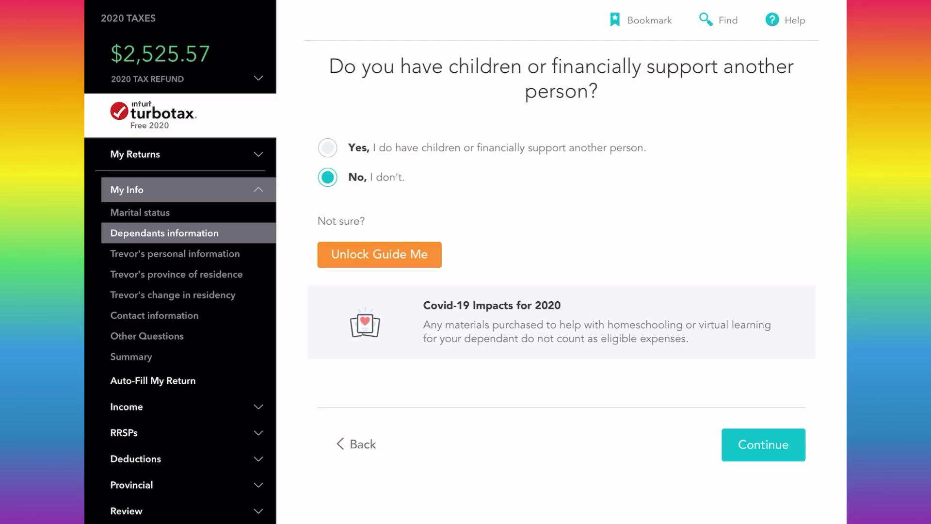
click(763, 444)
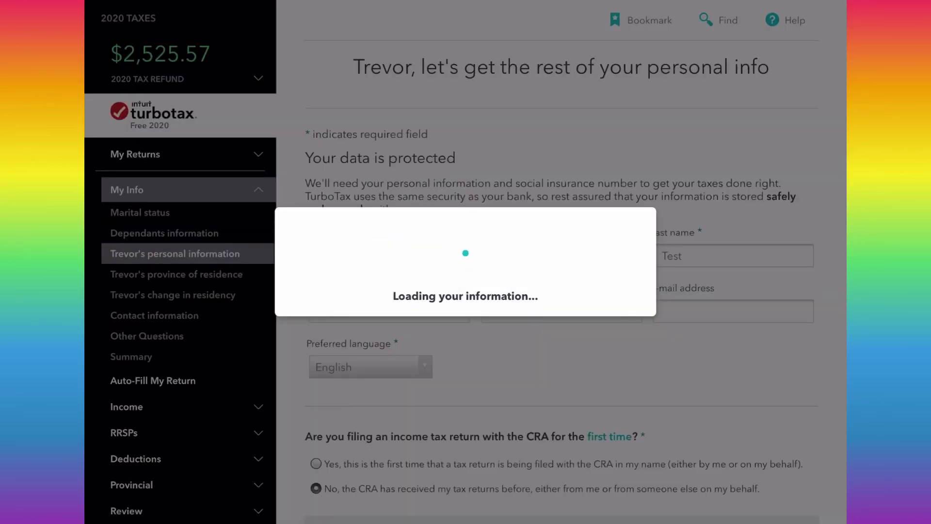
Step: Review the personal information answers, leave the optional NETFILE Access Code blank, and proceed to the province of residence
scroll(561, 262, down, 6)
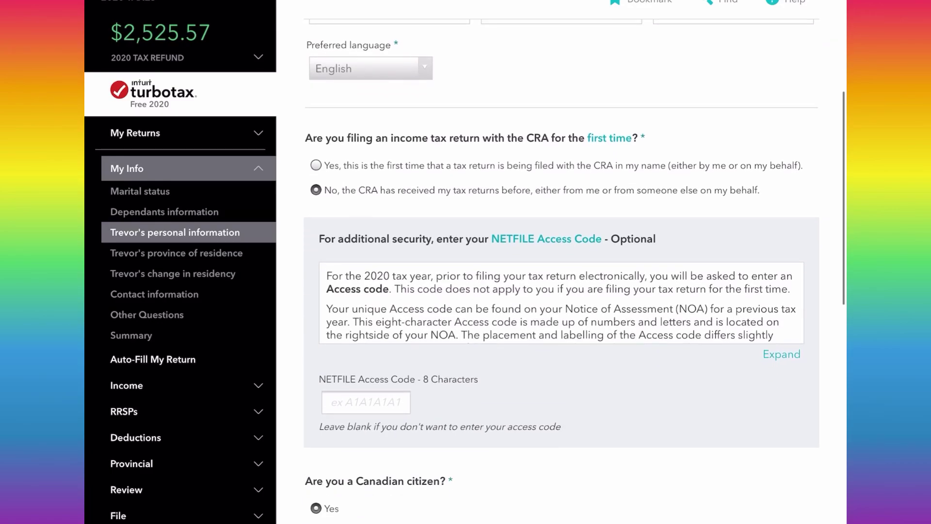
scroll(561, 301, down, 4)
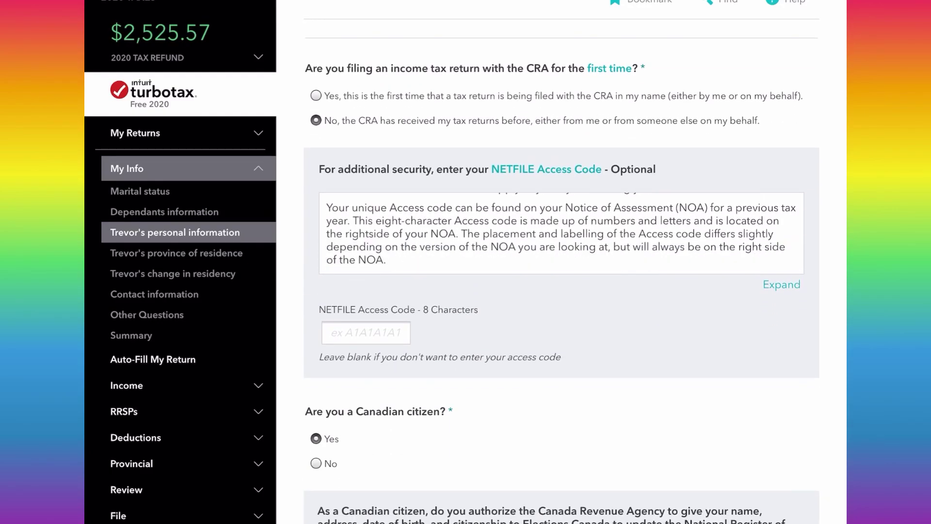
scroll(575, 280, down, 1)
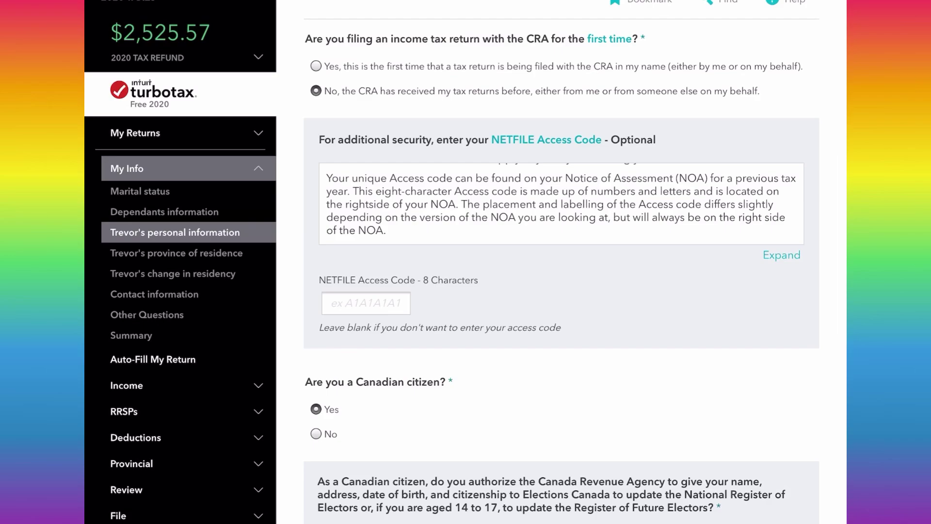
scroll(574, 274, down, 1)
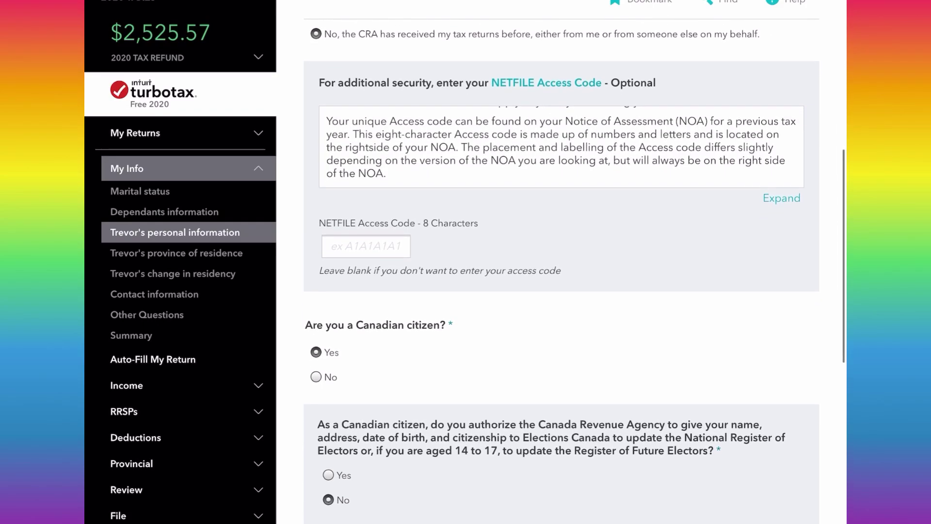
scroll(561, 270, up, 1)
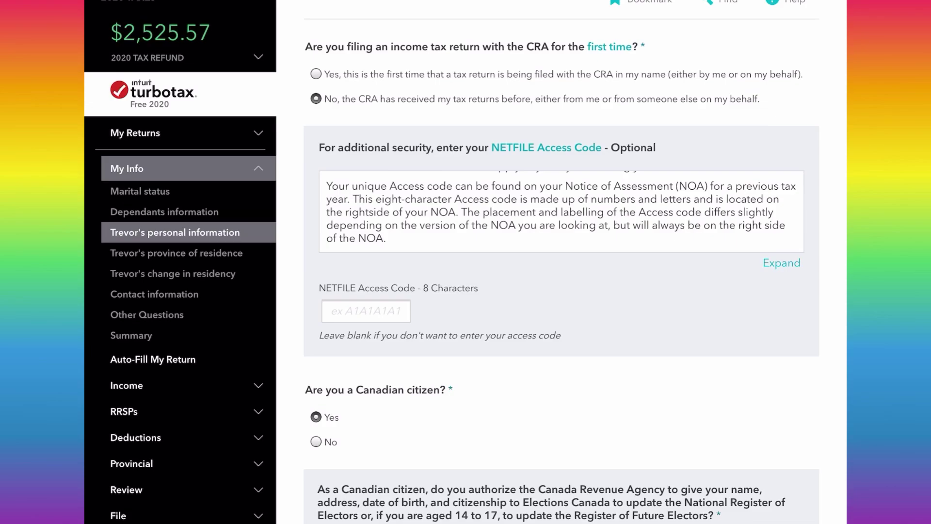
scroll(574, 281, up, 1)
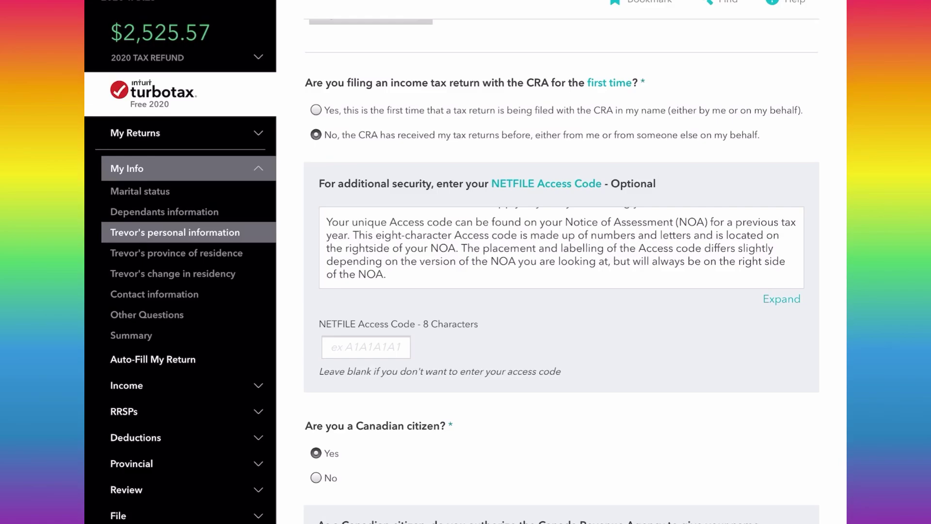
scroll(575, 281, down, 2)
scroll(575, 281, down, 1)
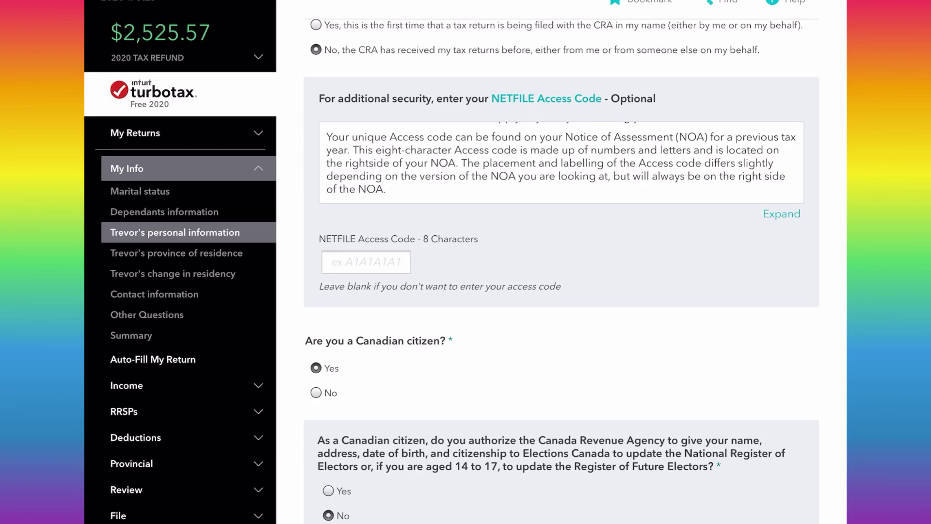
scroll(574, 272, down, 10)
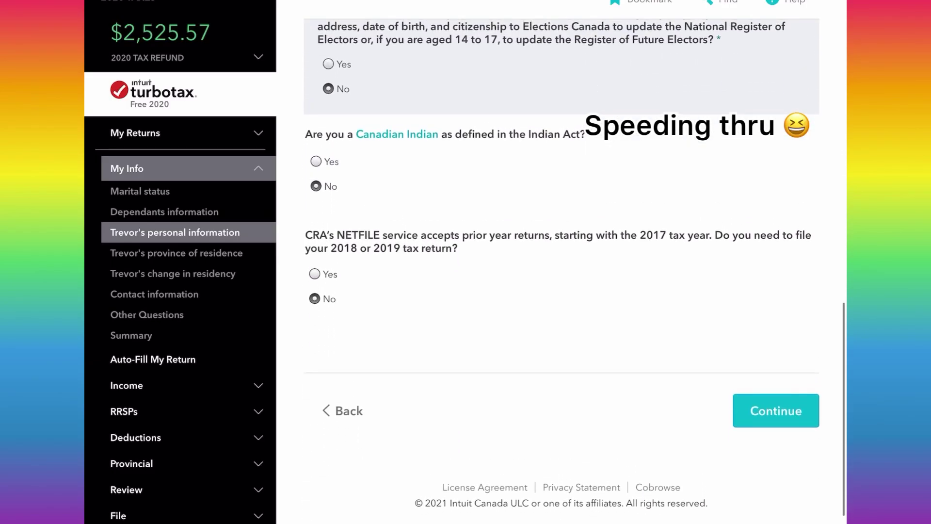
click(776, 406)
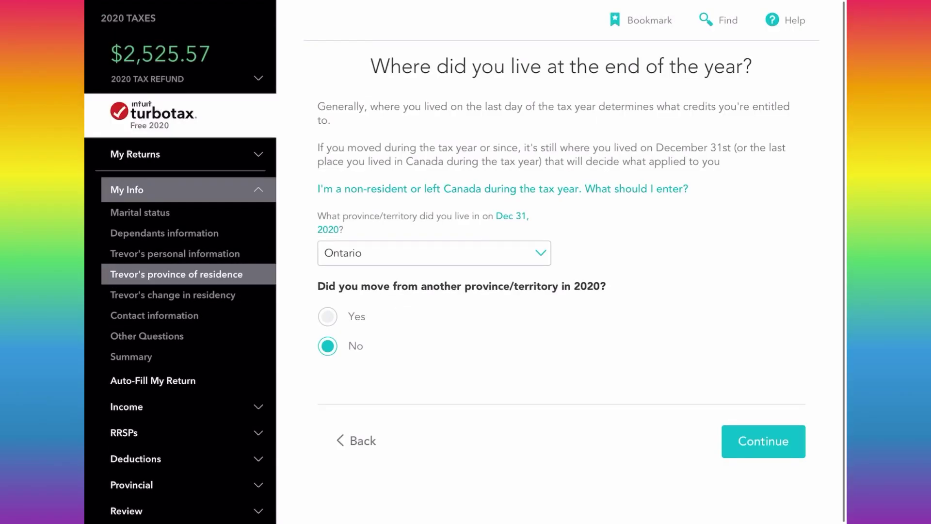
Step: Accept Ontario with no interprovincial move and No for a Canadian residency change, proceeding to the contact information
scroll(561, 272, down, 1)
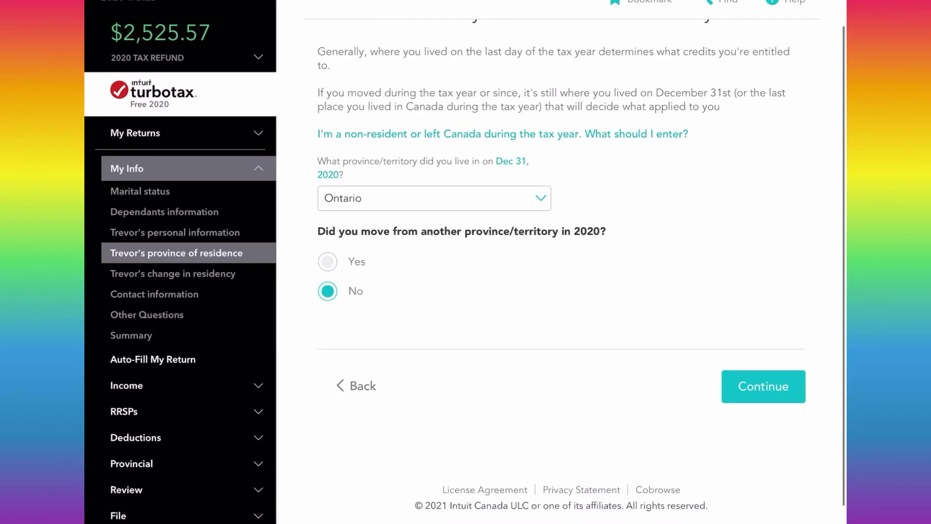
click(764, 386)
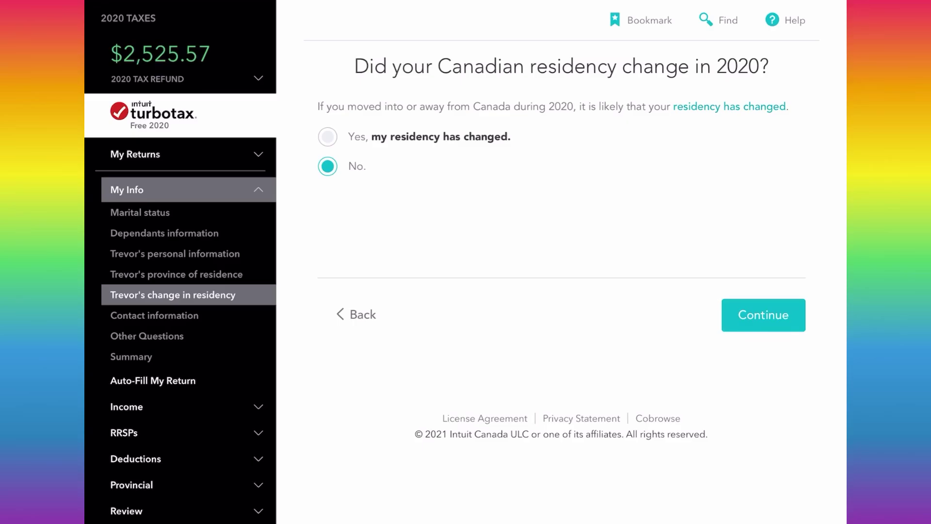
key(Return)
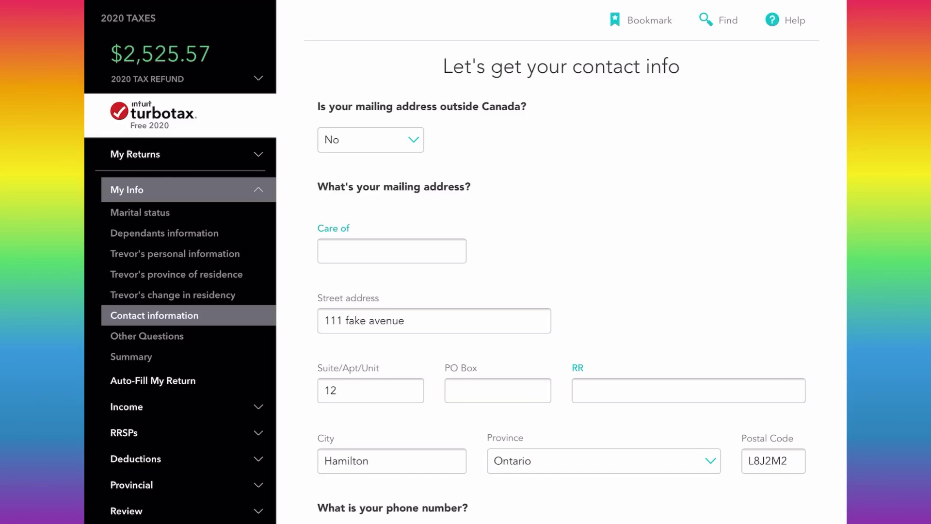
Step: Accept the filled-in mailing address, phone number and No for an address change, and proceed to the other questions
scroll(557, 267, down, 5)
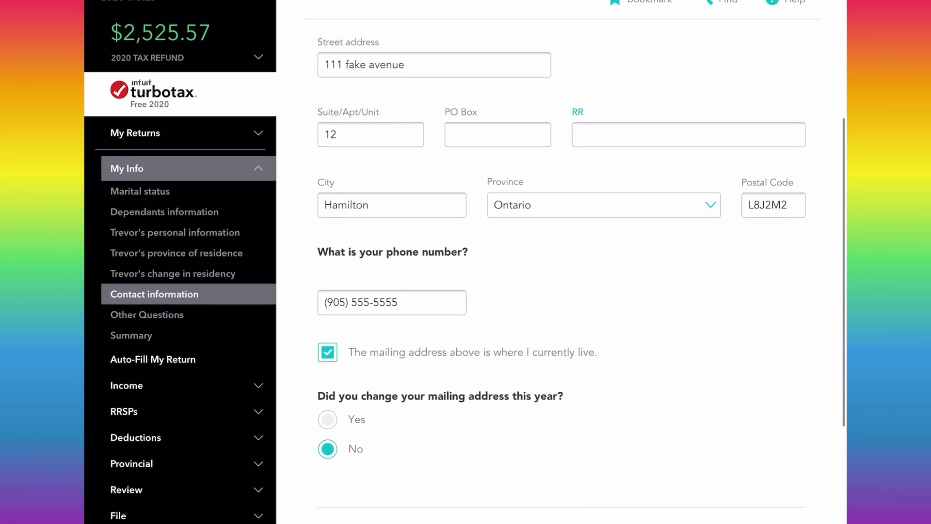
scroll(558, 266, down, 2)
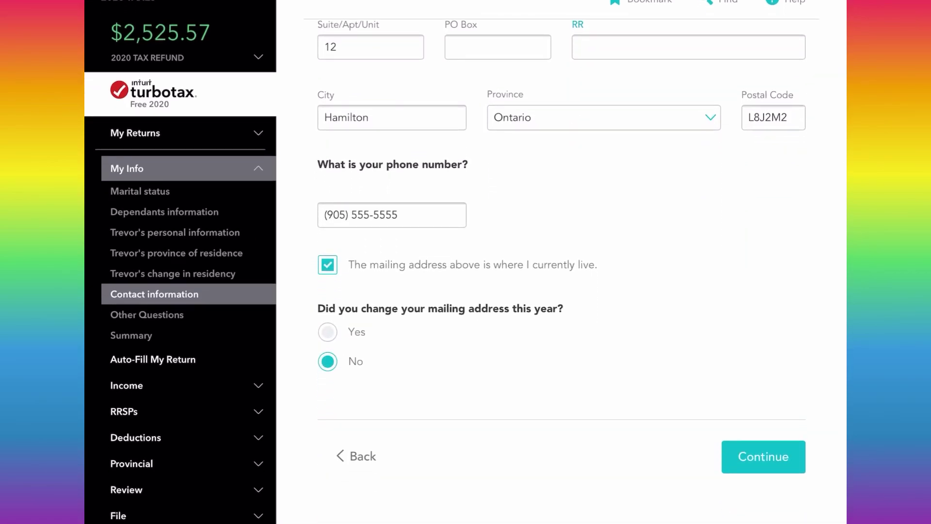
click(763, 456)
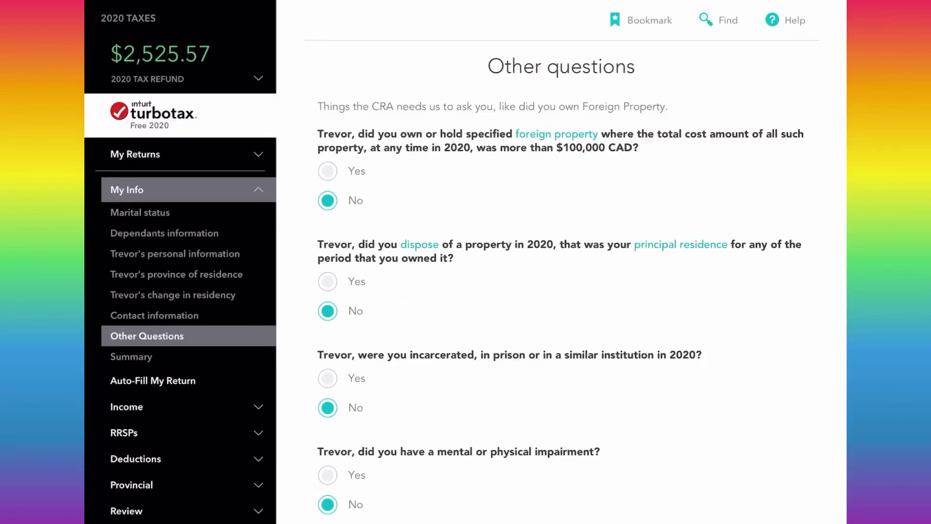
Step: Accept No for foreign property, principal residence disposal, incarceration and impairment, and proceed to the personal info summary
scroll(557, 271, down, 4)
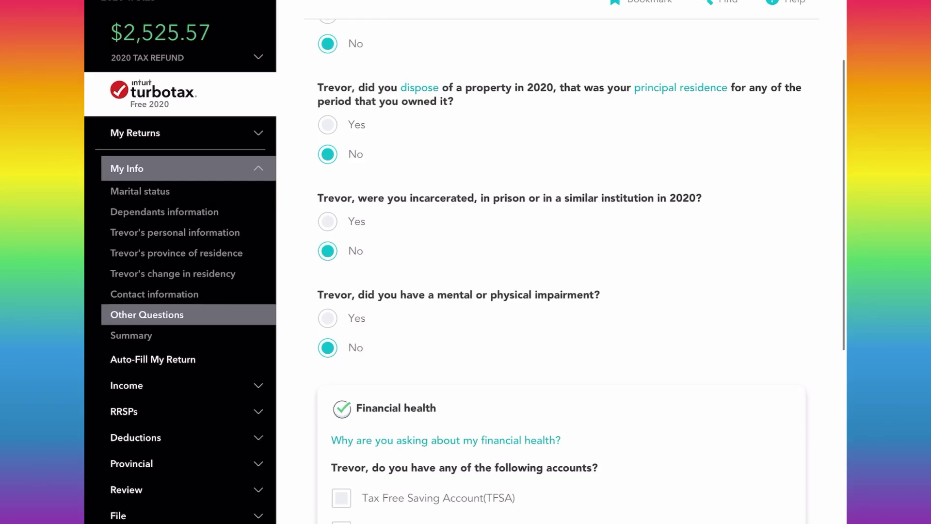
scroll(580, 272, down, 2)
scroll(579, 271, up, 3)
scroll(579, 272, down, 8)
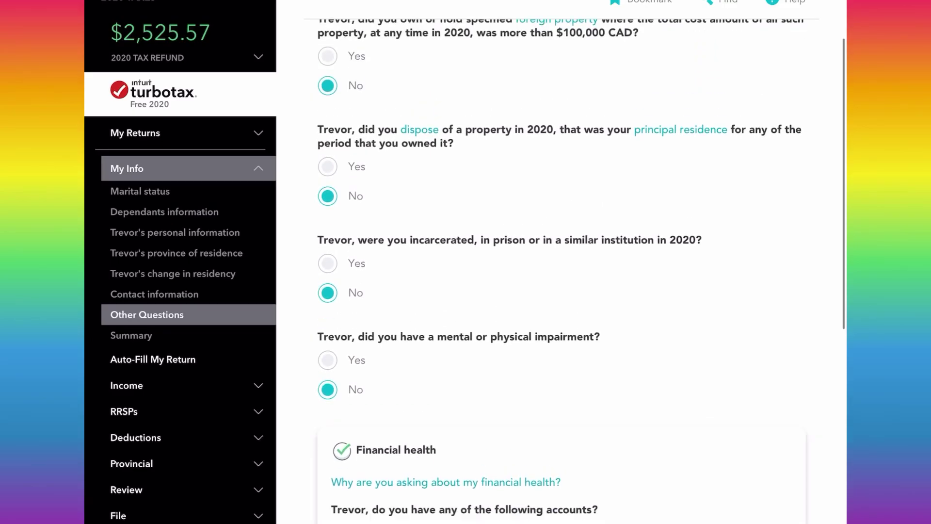
key(Return)
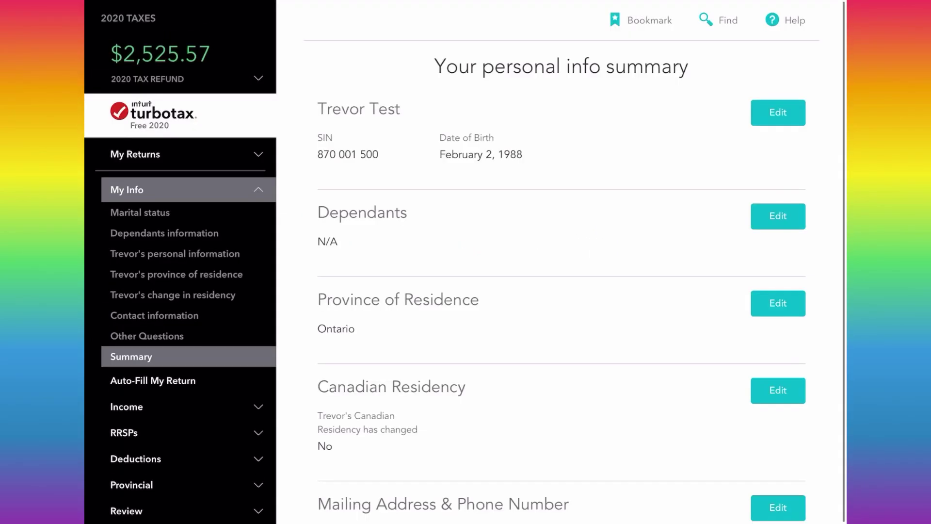
Step: Review the personal info summary and the new tax changes for this year, and proceed to Auto-Fill My Return
scroll(557, 271, down, 10)
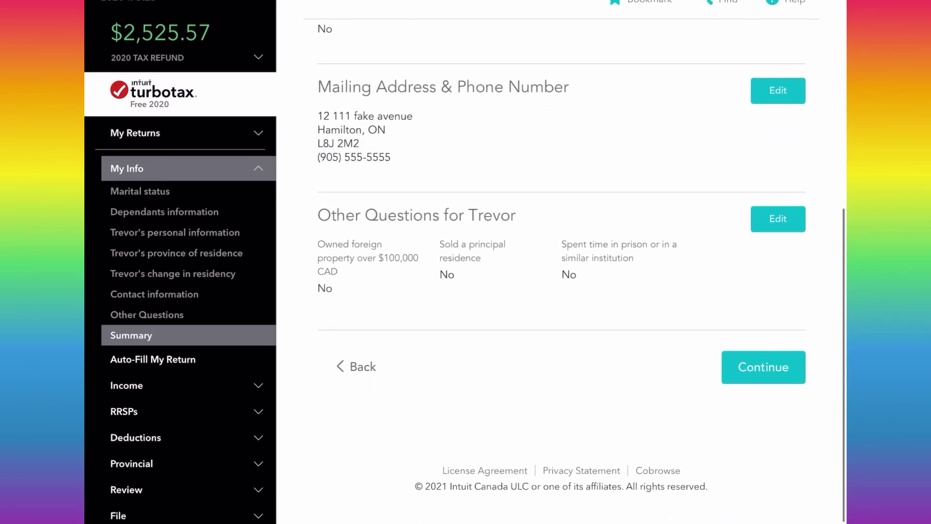
key(Return)
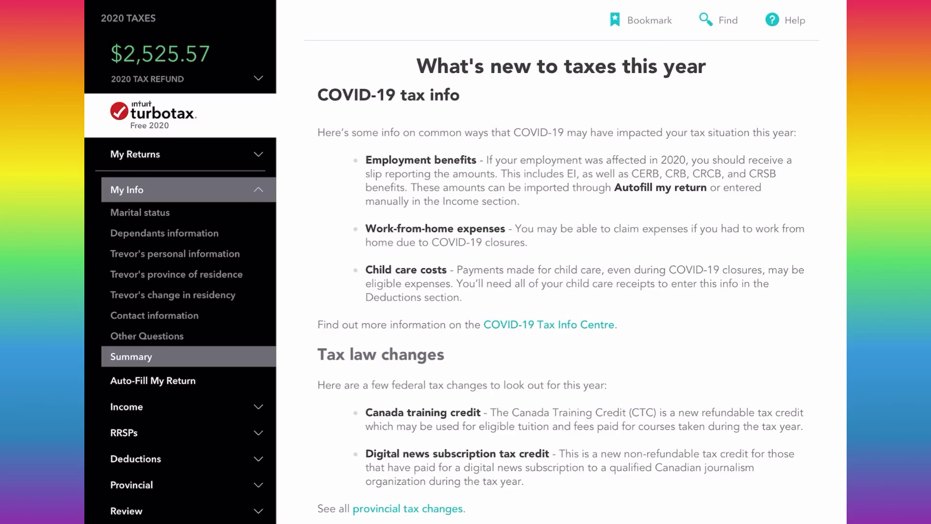
scroll(562, 271, down, 1)
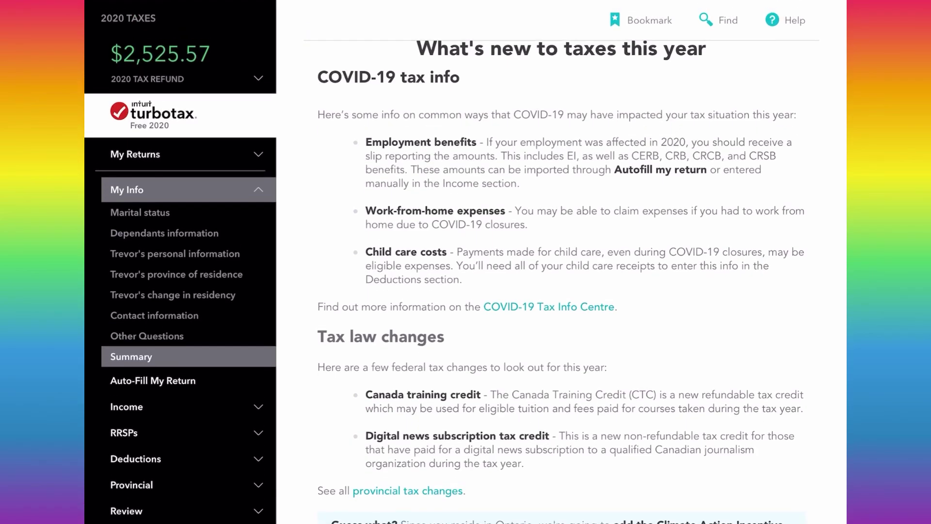
scroll(561, 271, down, 6)
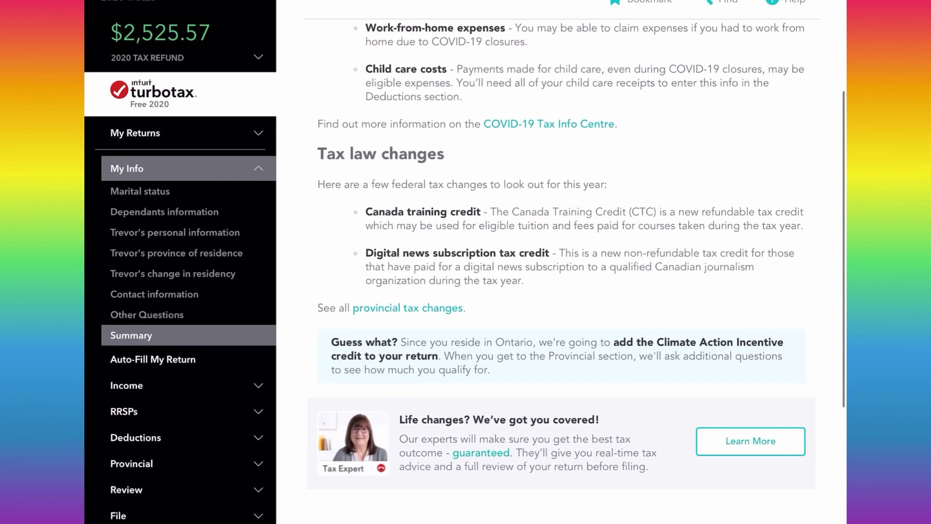
scroll(562, 272, down, 1)
click(763, 377)
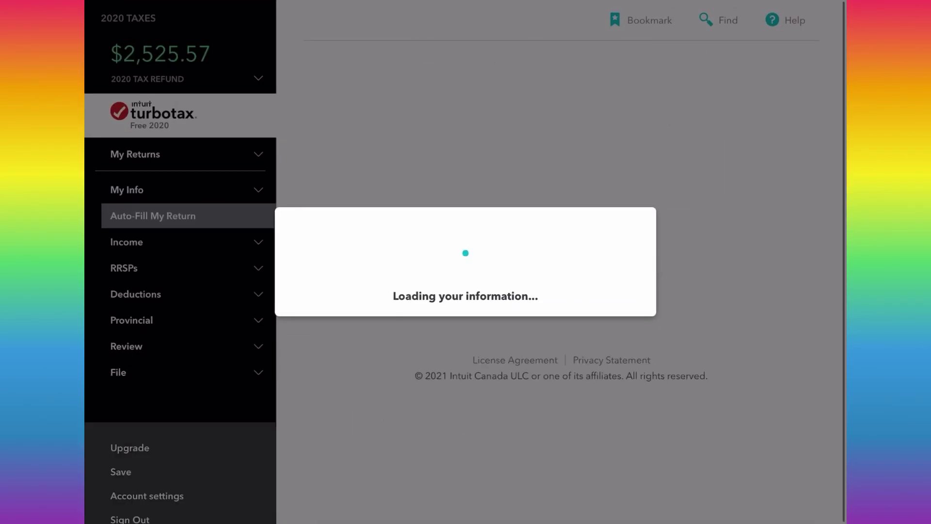
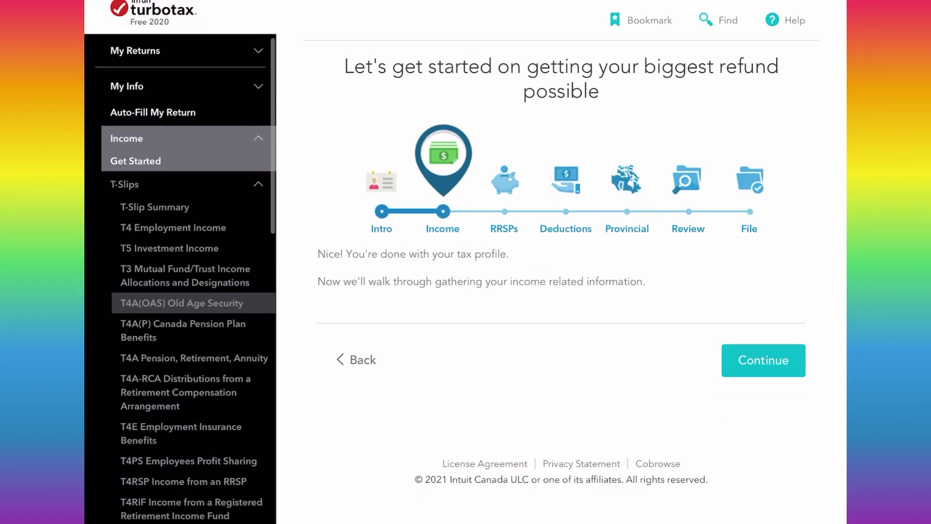
Step: Collapse the T-Slips list in the income section and proceed past the income introduction page
click(184, 233)
scroll(185, 277, down, 1)
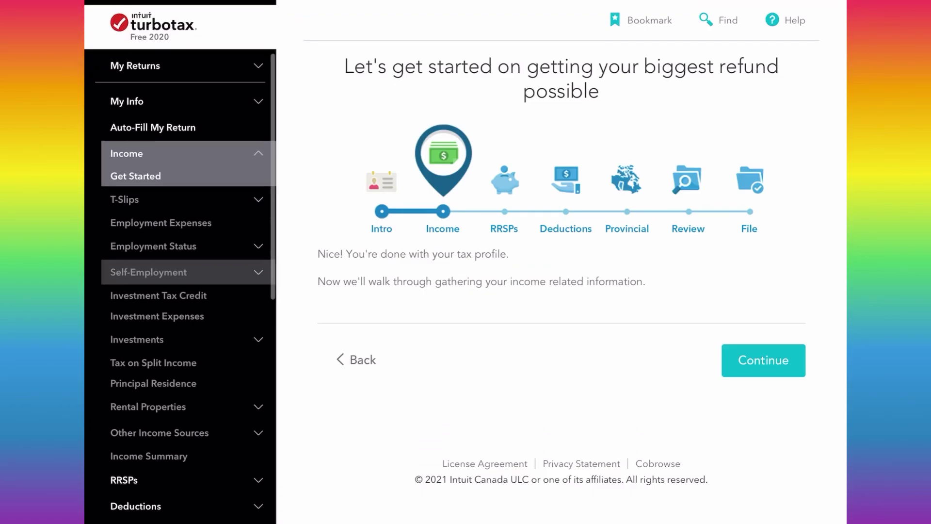
click(763, 360)
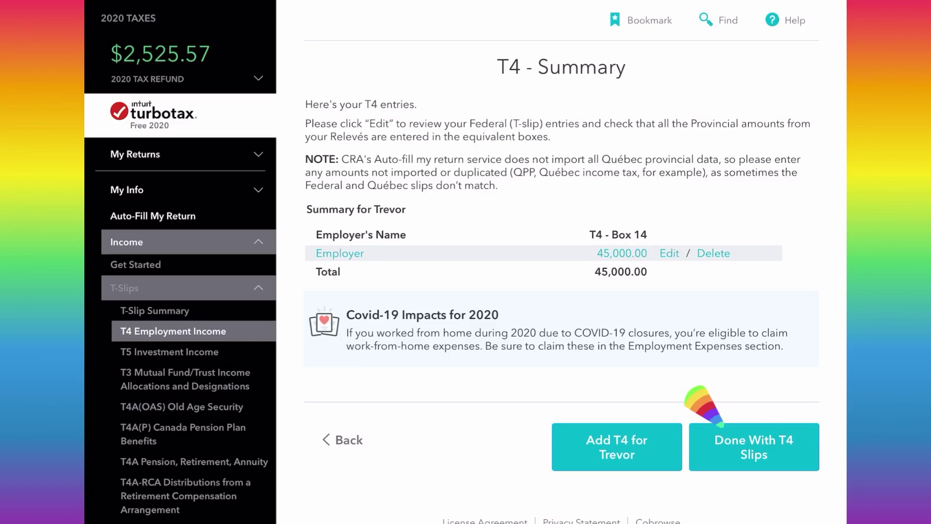
Step: Open the existing T4 slip and examine its boxes, including the COVID-period employment income in boxes 57 to 60
click(669, 253)
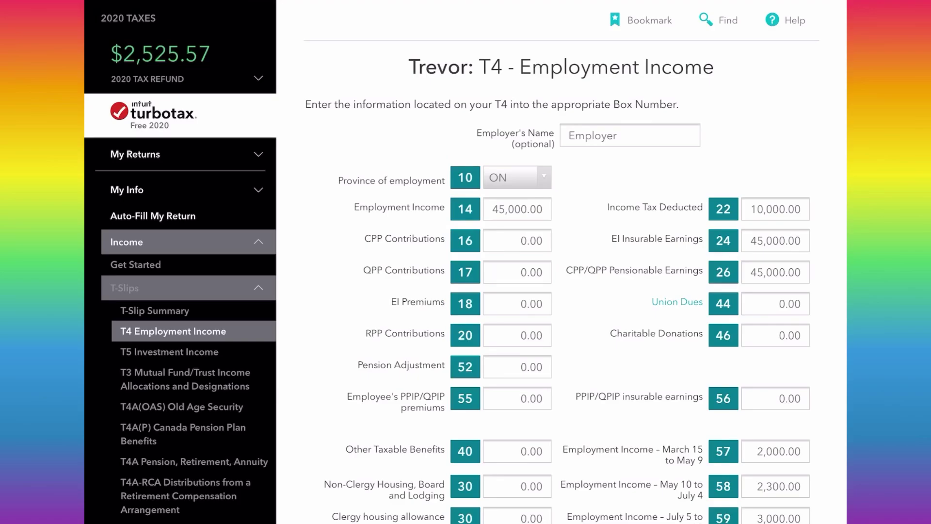
scroll(558, 291, down, 1)
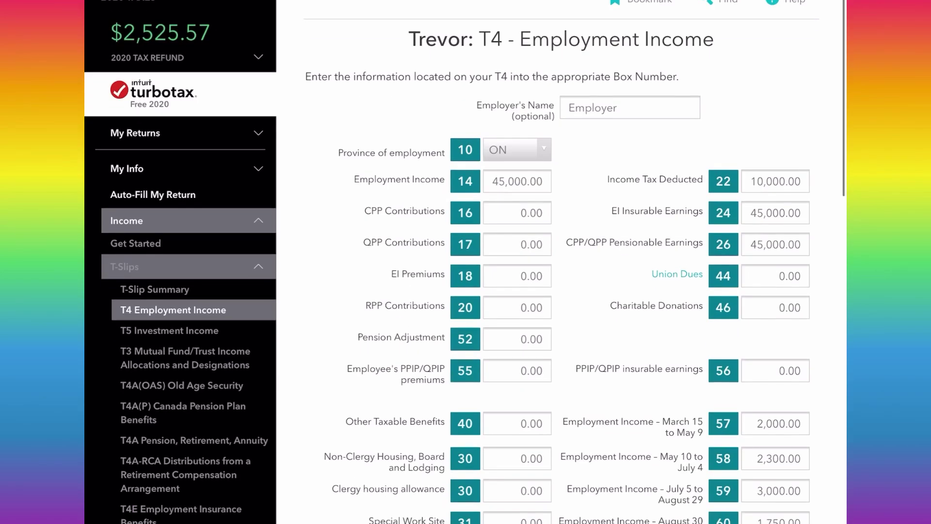
scroll(558, 290, down, 1)
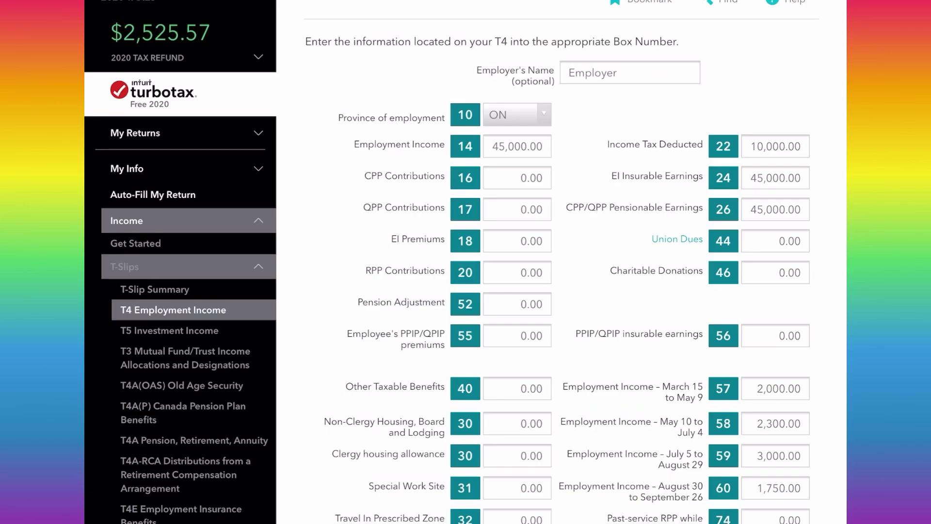
scroll(575, 266, down, 2)
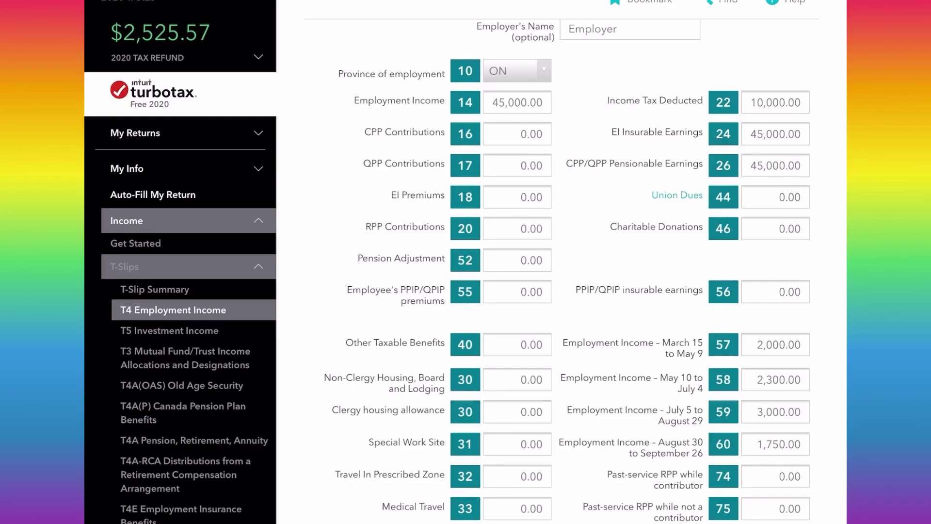
scroll(576, 272, down, 1)
scroll(576, 271, down, 5)
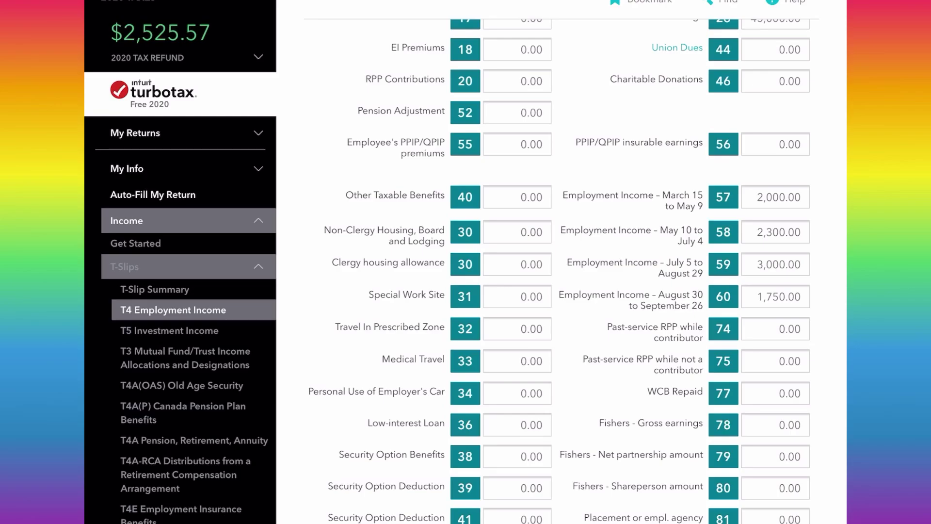
scroll(577, 271, down, 3)
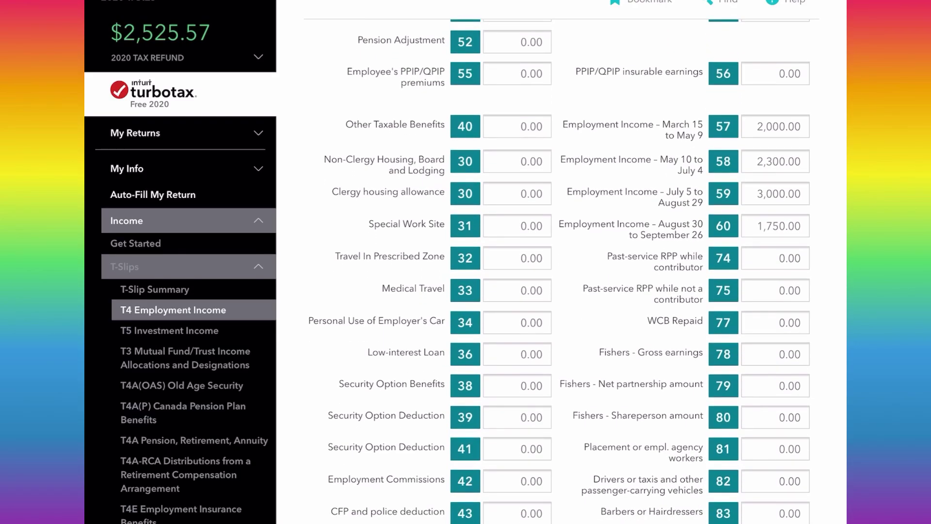
scroll(575, 272, down, 10)
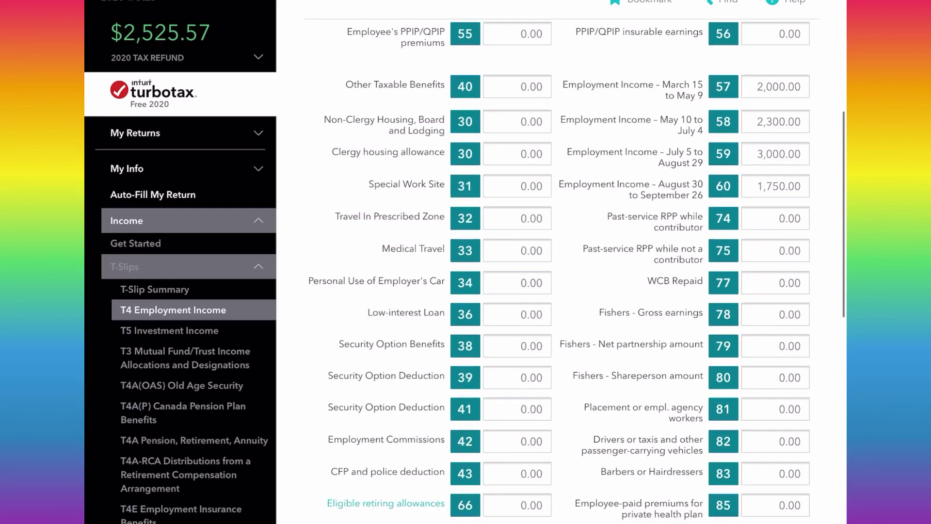
scroll(575, 271, down, 2)
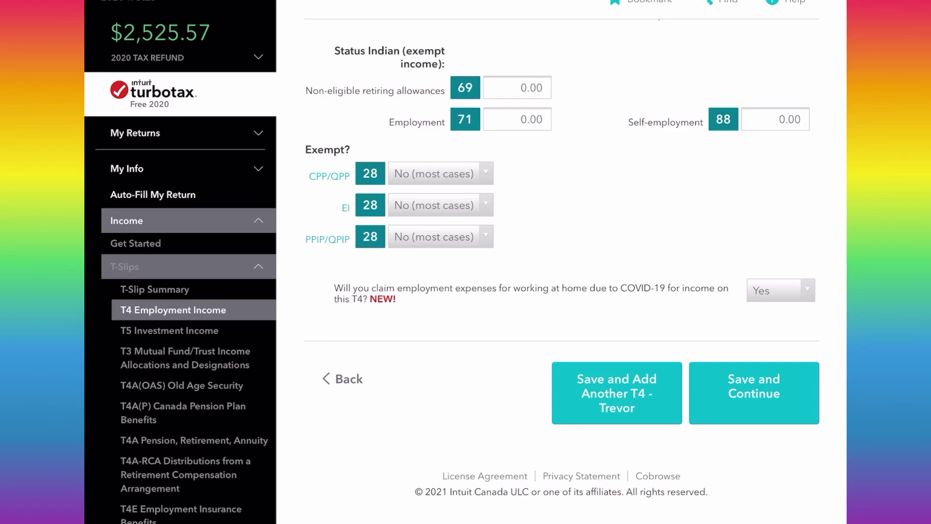
Step: Answer Yes to claiming COVID-19 work-at-home expenses on this T4, save the slip and finish the T4 slips
click(781, 290)
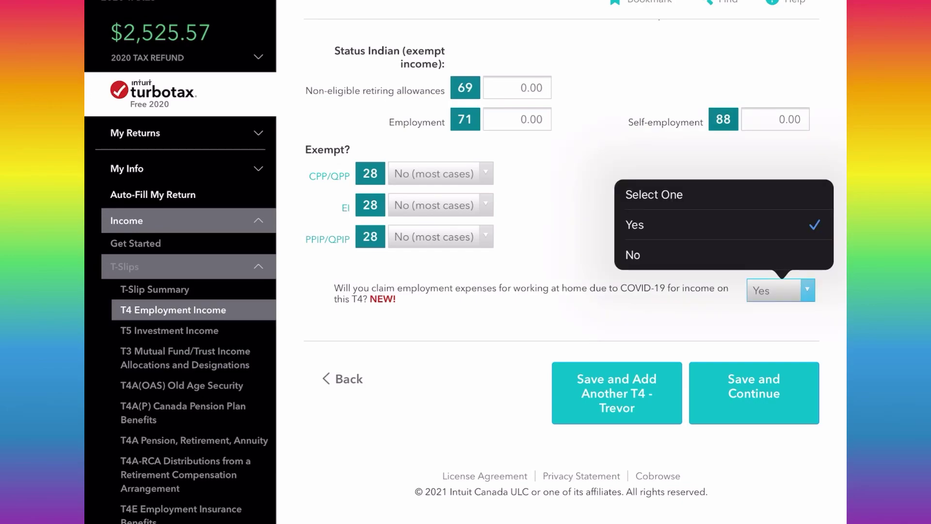
click(723, 224)
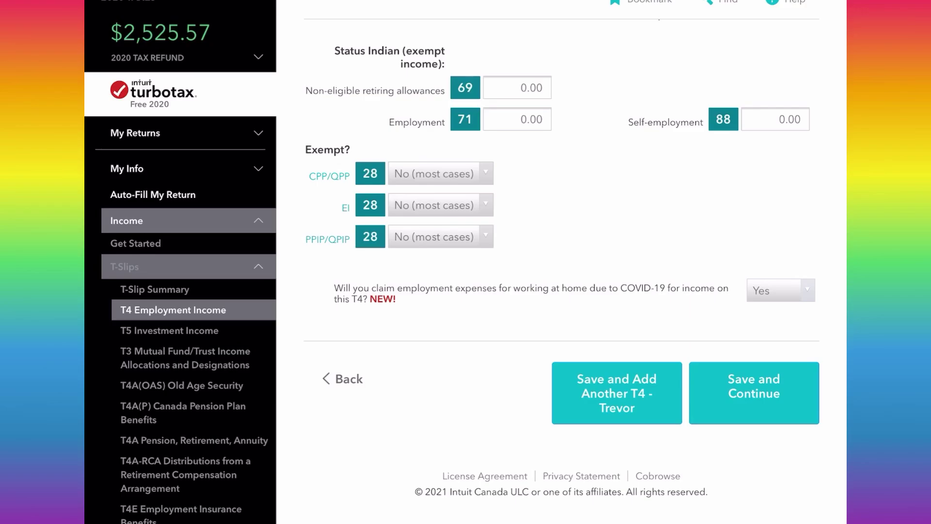
click(754, 393)
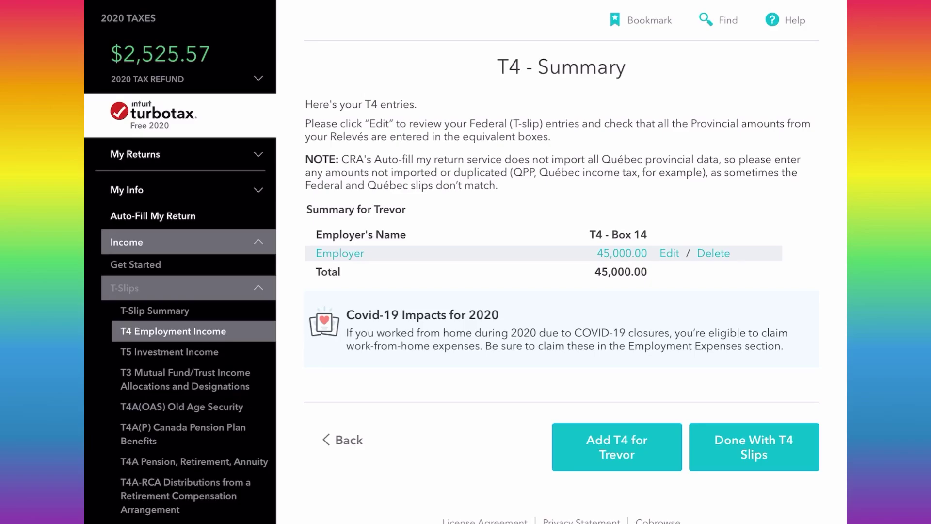
click(753, 447)
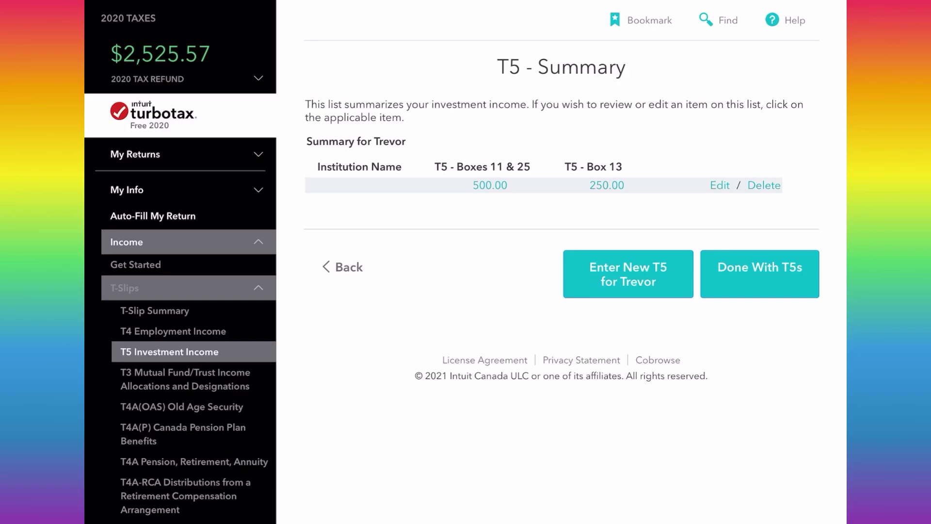
Step: Open the existing T5 slip, review its dividend and interest boxes, and return to the T5 summary
click(719, 185)
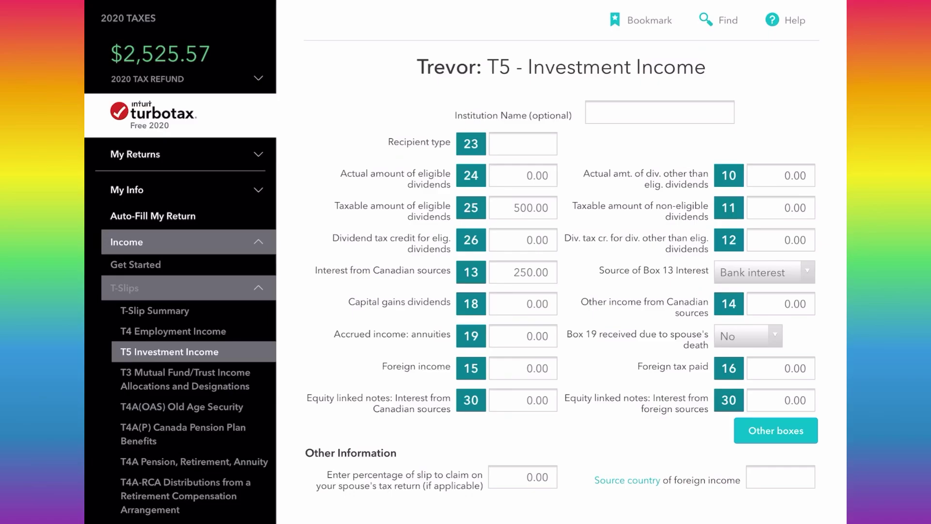
scroll(561, 272, down, 1)
scroll(561, 271, up, 1)
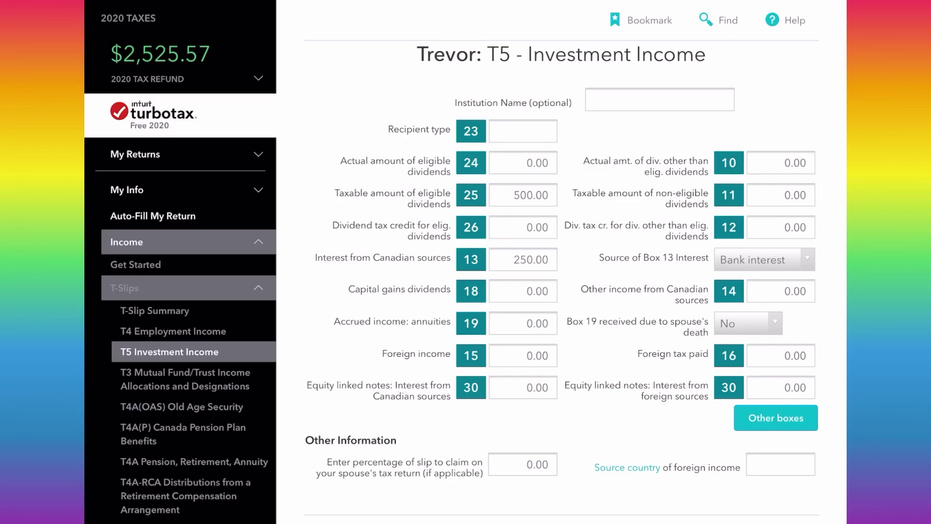
scroll(562, 262, down, 1)
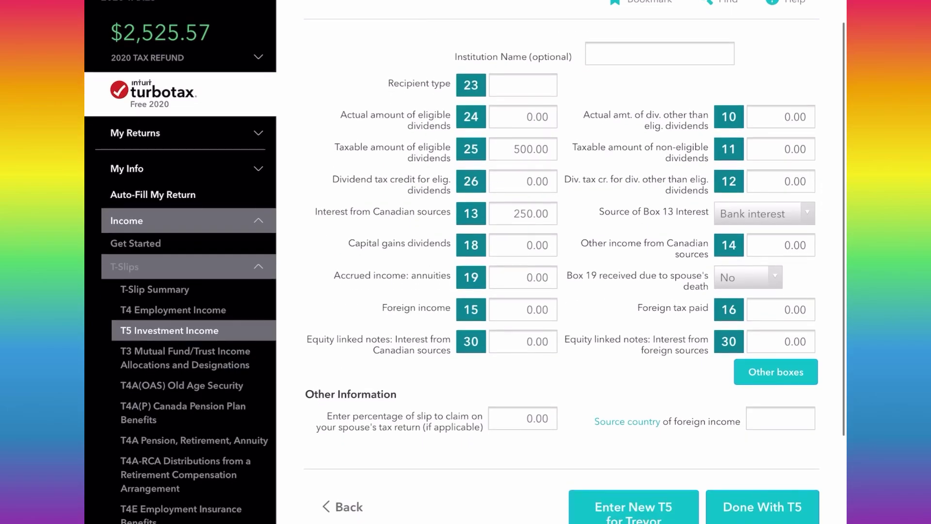
scroll(561, 262, down, 1)
click(762, 472)
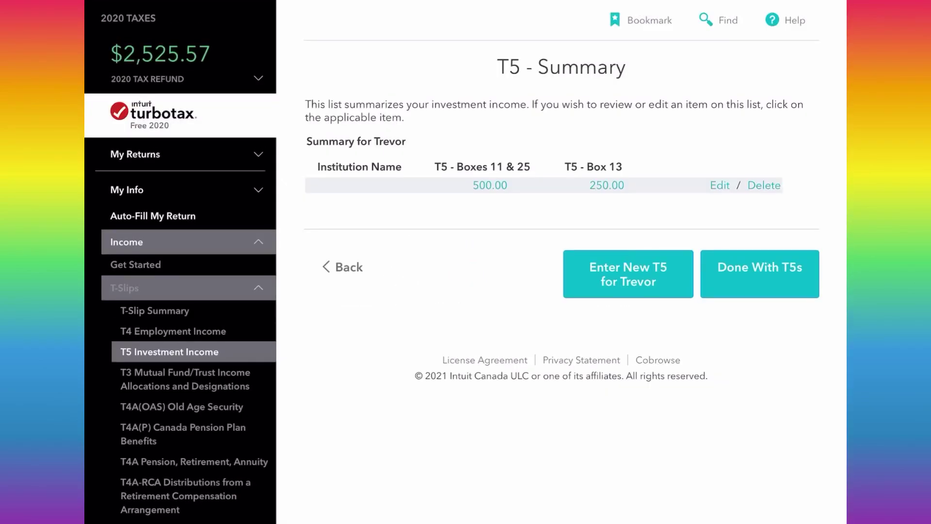
Step: Open the T4A summary and look through the remaining T-slip types and income topics
click(194, 461)
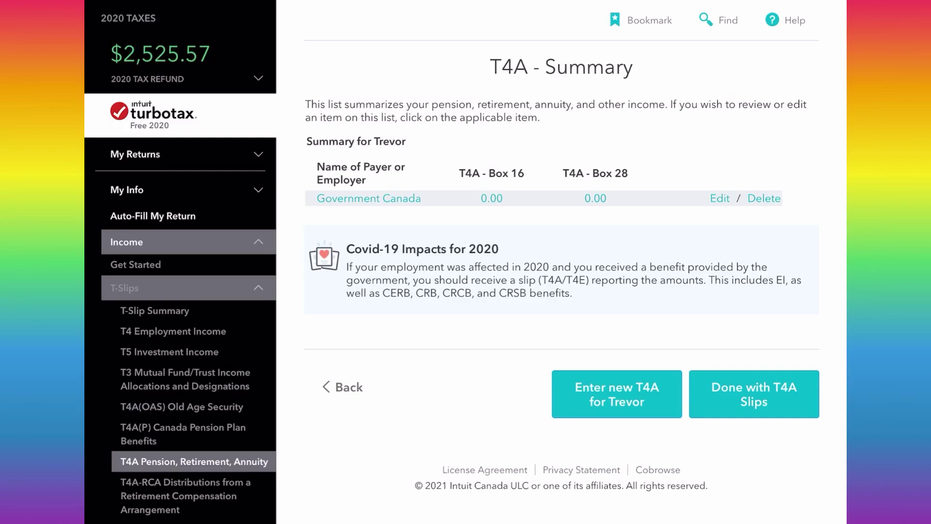
scroll(181, 262, down, 3)
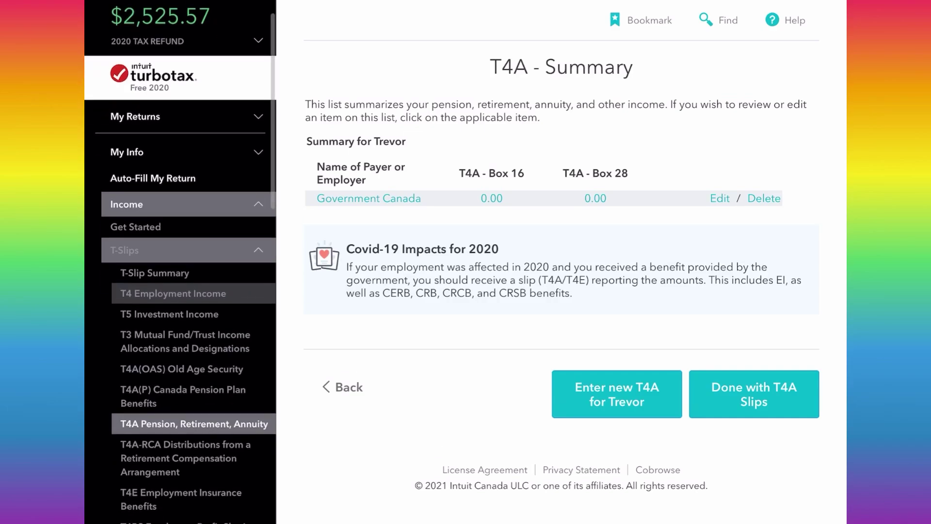
scroll(189, 279, down, 3)
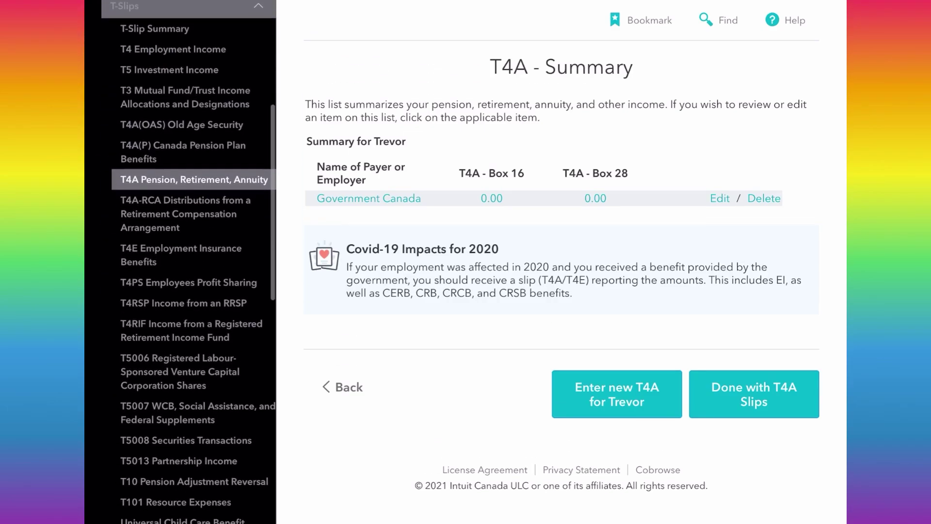
scroll(190, 279, up, 4)
scroll(180, 262, up, 1)
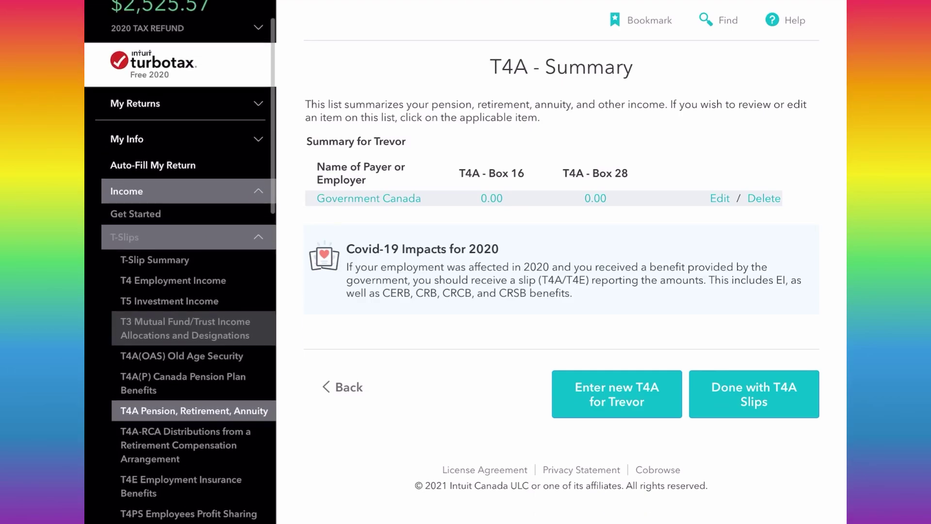
scroll(180, 262, down, 9)
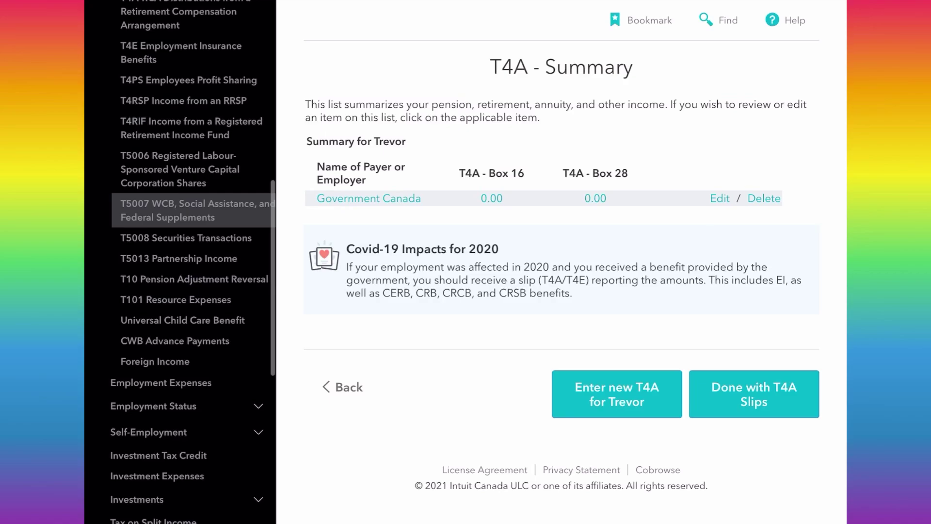
scroll(193, 226, down, 2)
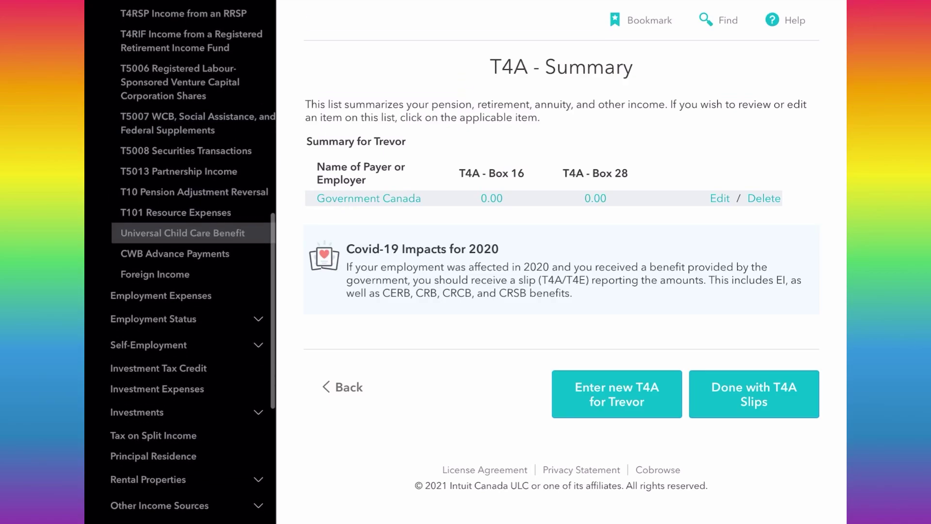
scroll(193, 241, down, 1)
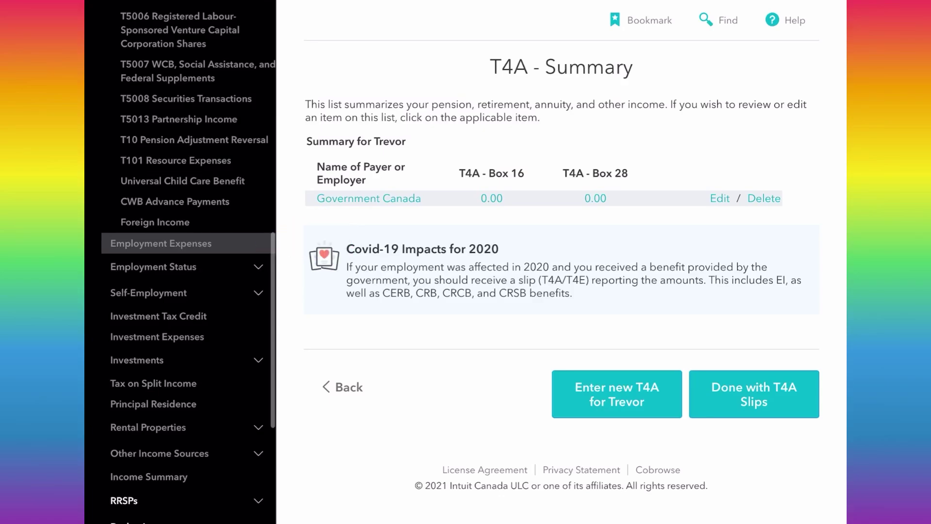
Step: Claim employment expenses with neither T2200 form received, Yes to working from home at least 50% and Yes to unreimbursed workspace expenses
click(193, 243)
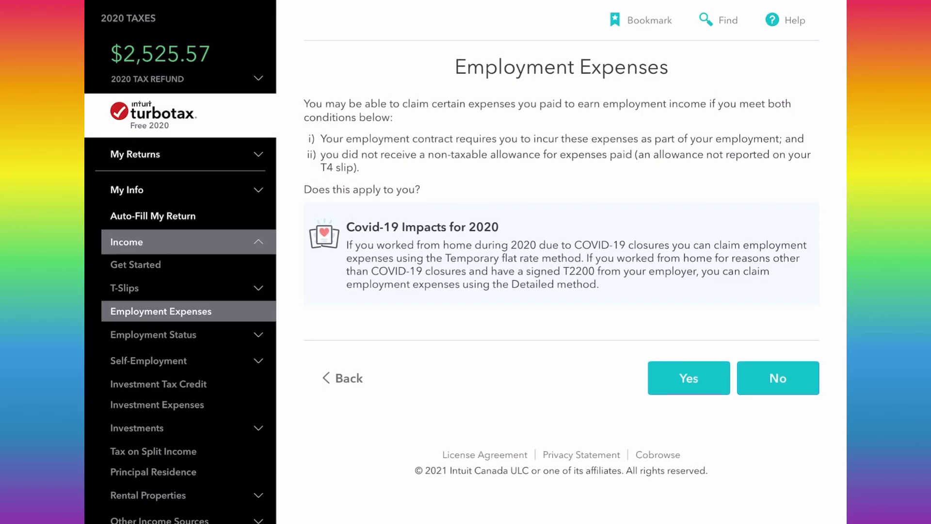
click(688, 378)
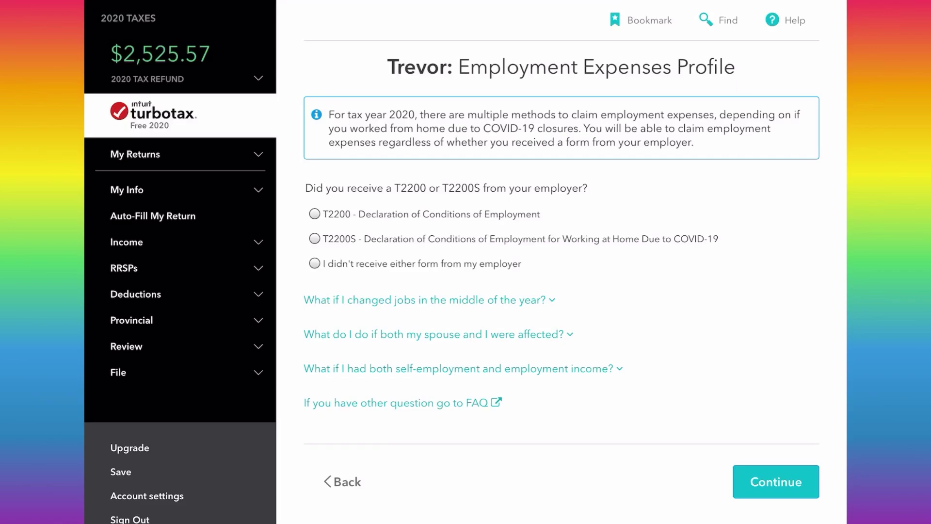
click(315, 264)
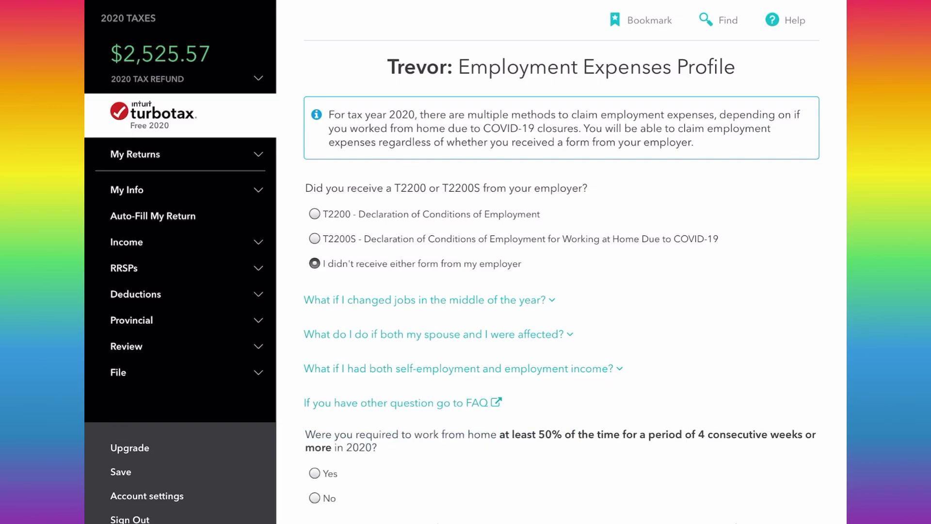
scroll(561, 272, down, 4)
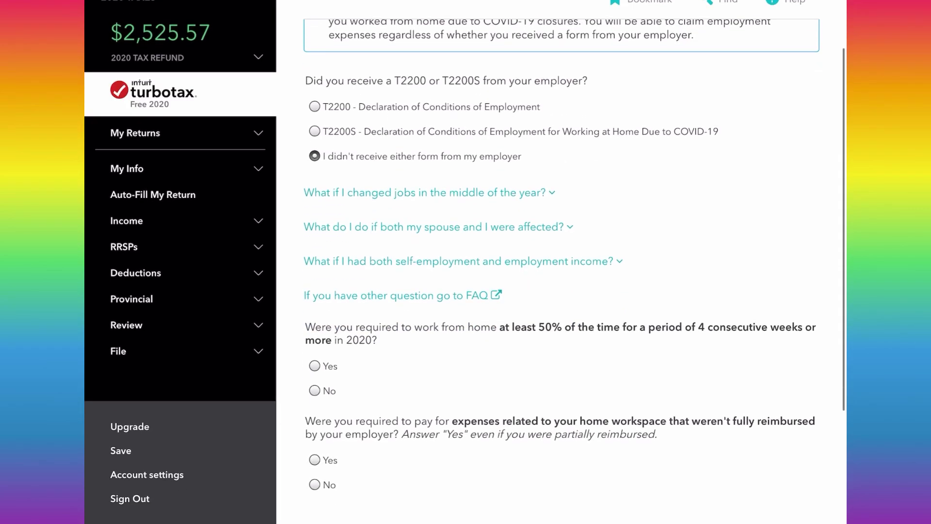
scroll(561, 271, down, 2)
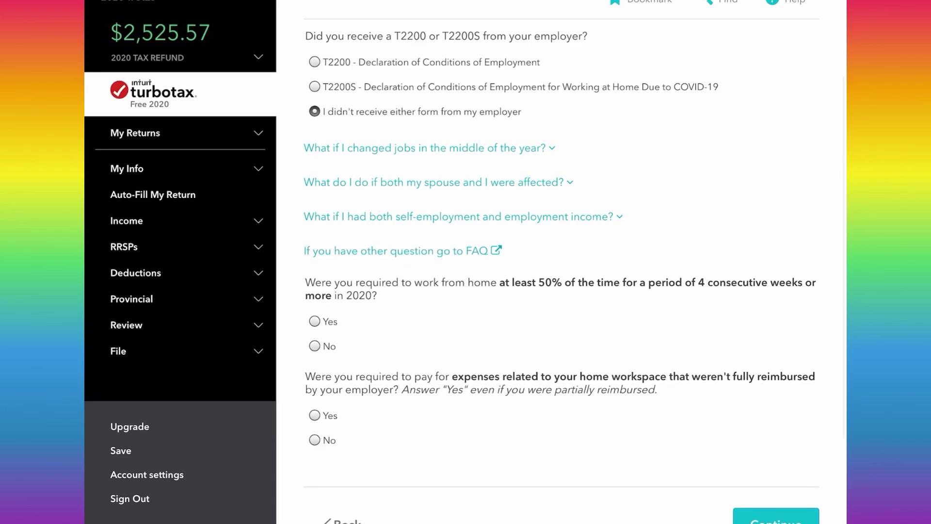
click(314, 321)
scroll(562, 272, down, 2)
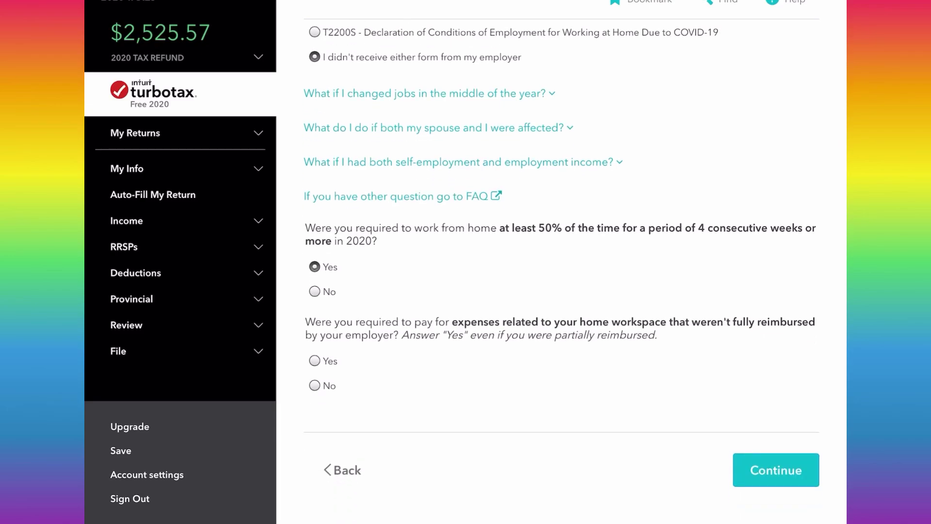
click(315, 361)
click(776, 470)
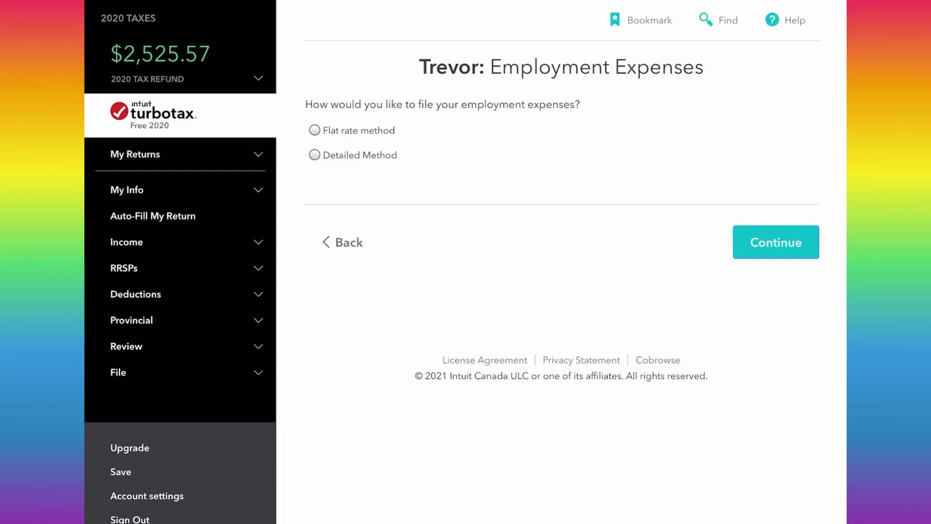
Step: Choose the flat rate method for the employment expenses and enter 200 days worked from home due to COVID-19 closures
click(314, 130)
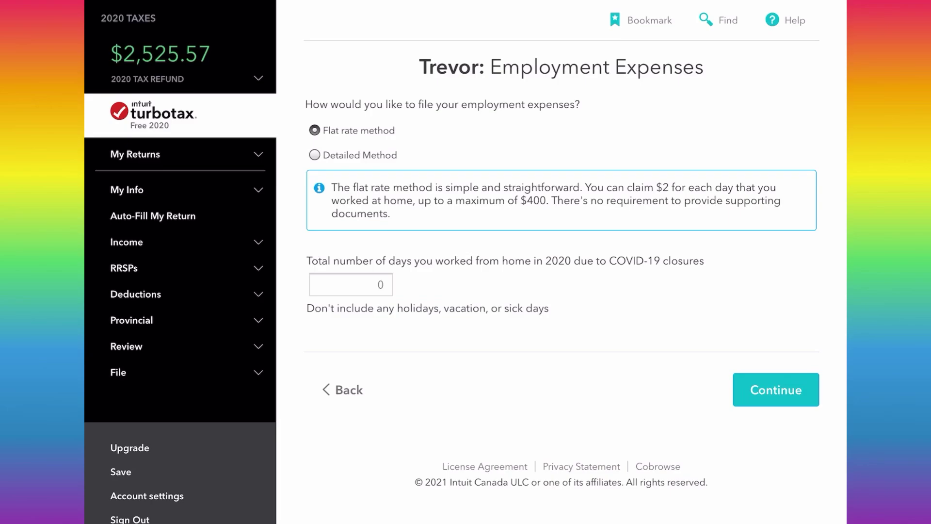
click(351, 285)
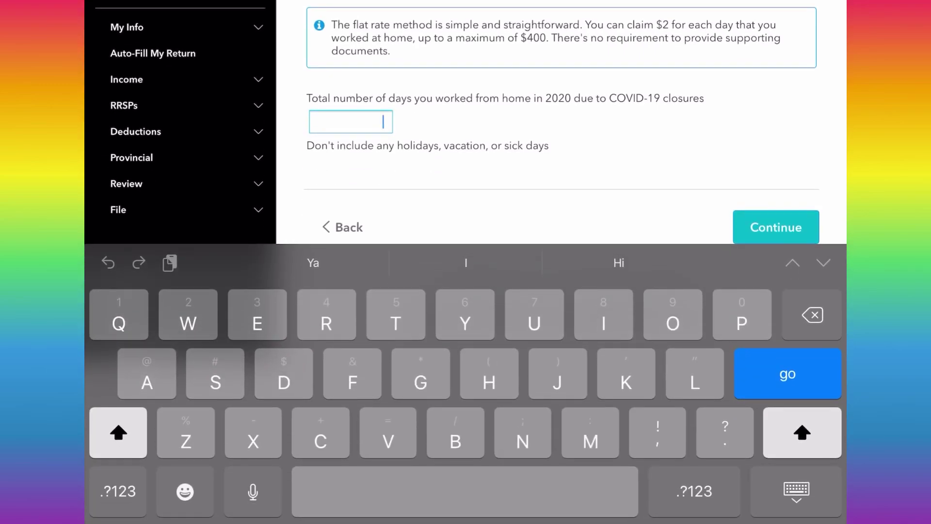
text(200)
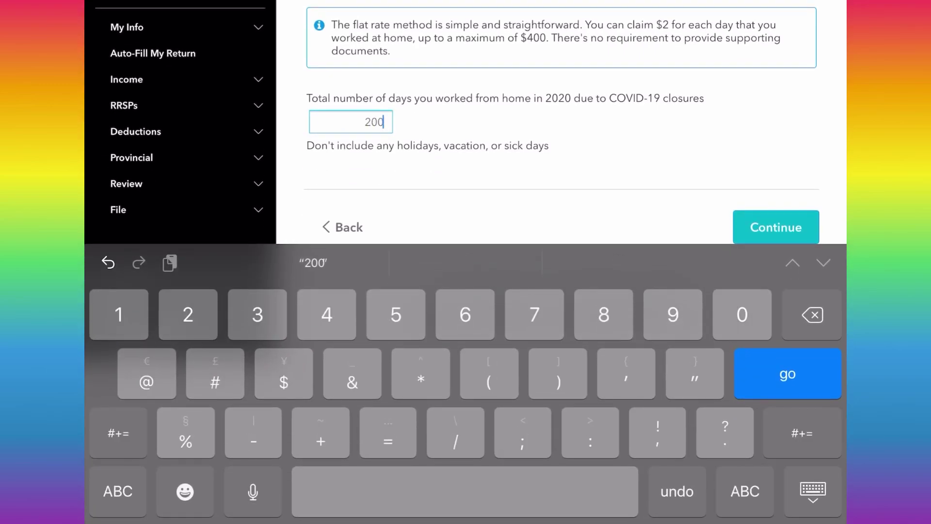
Step: Submit the flat rate employment expenses, dismiss the upgrade offer and leave the GST/HST rebate page without entering any expenses
click(813, 491)
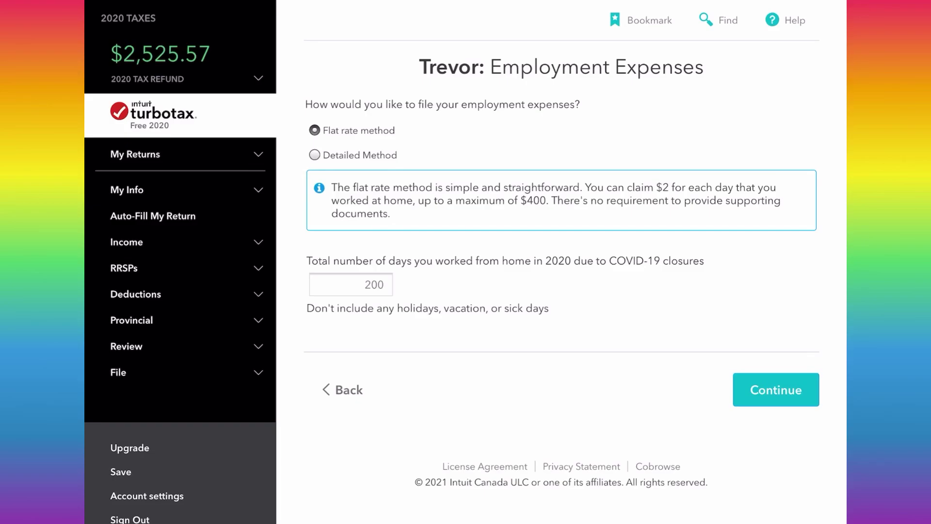
click(776, 390)
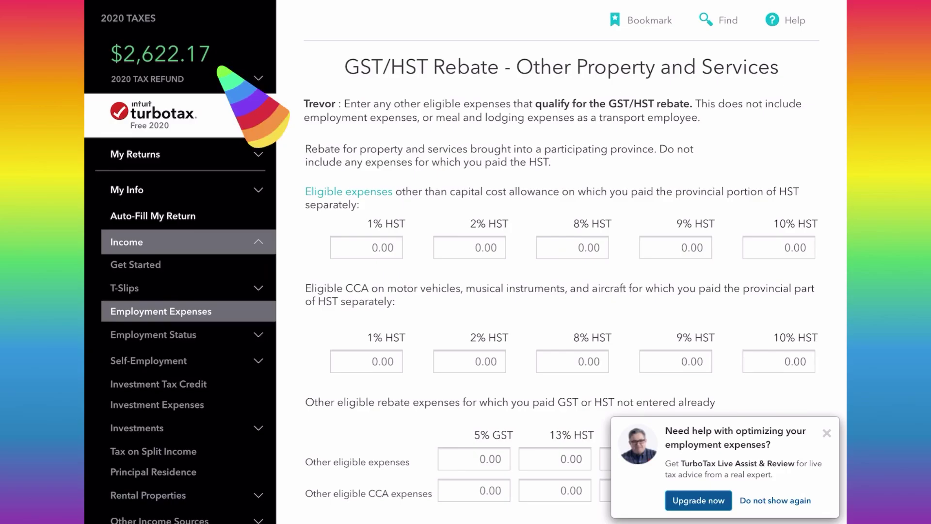
scroll(219, 69, down, 5)
scroll(464, 262, down, 2)
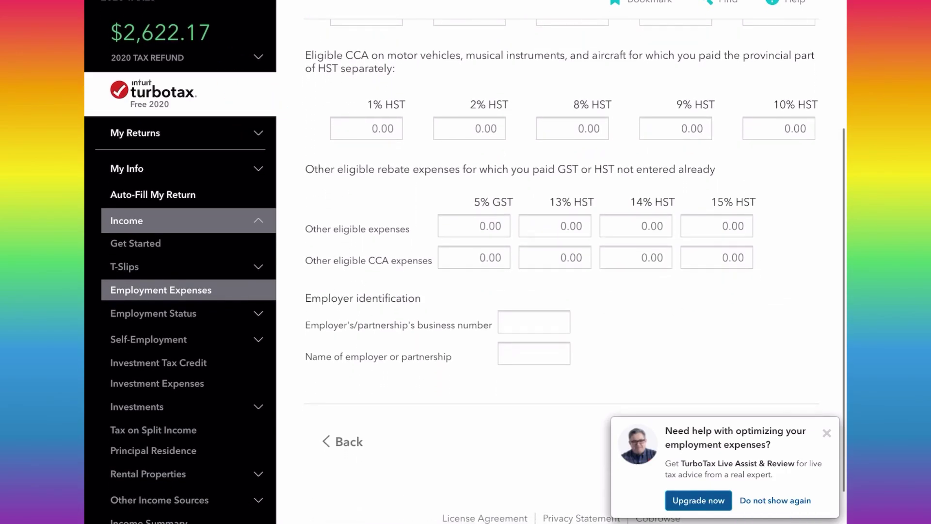
scroll(464, 262, up, 6)
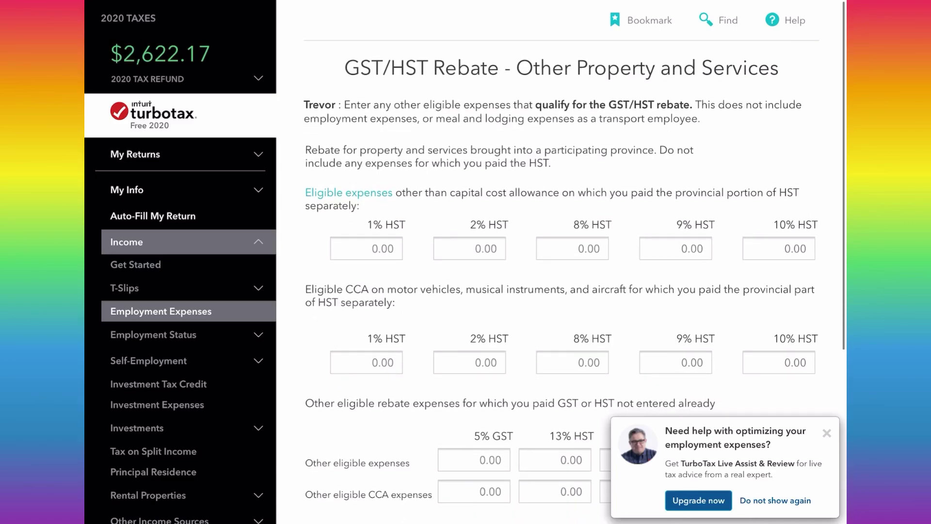
scroll(465, 262, down, 6)
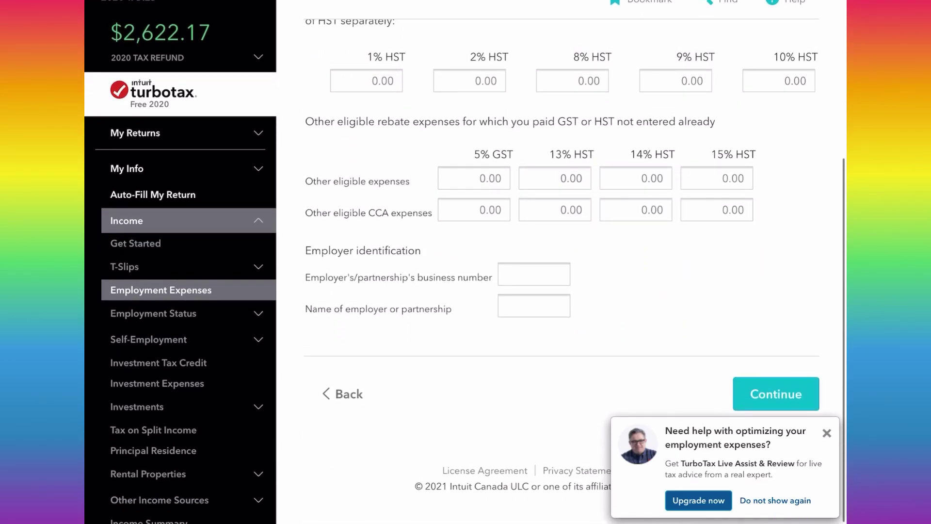
click(827, 433)
click(776, 391)
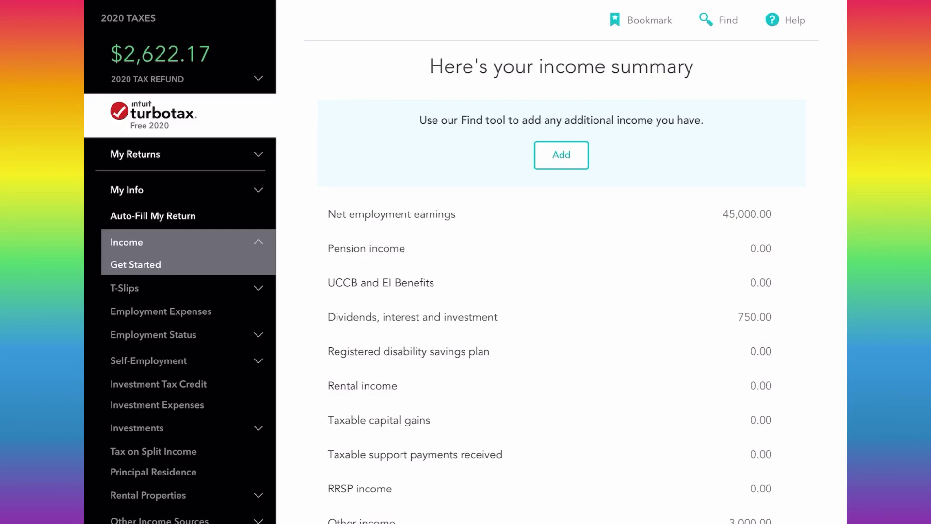
Step: Review the income summary, from net employment earnings through other income to total income
scroll(561, 291, down, 1)
scroll(561, 291, down, 1)
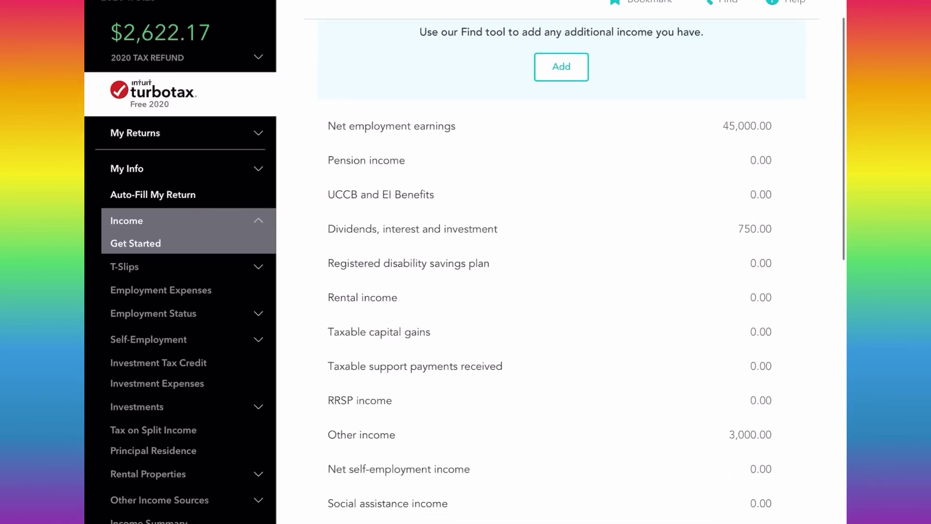
scroll(561, 291, down, 2)
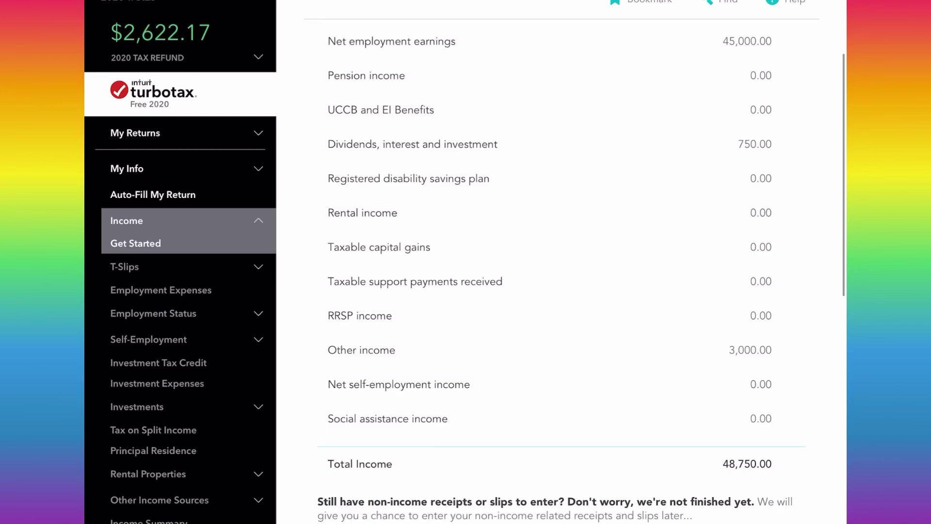
scroll(561, 262, down, 2)
scroll(562, 262, down, 1)
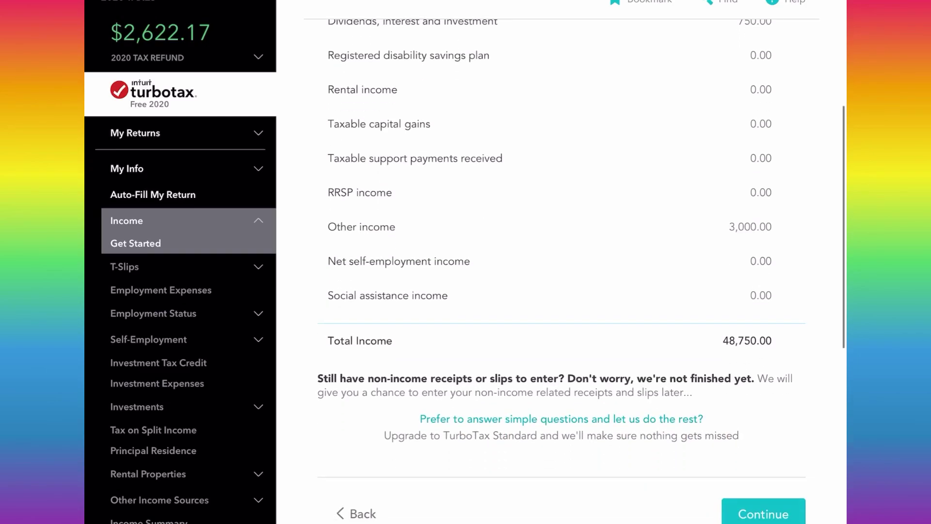
scroll(562, 262, up, 4)
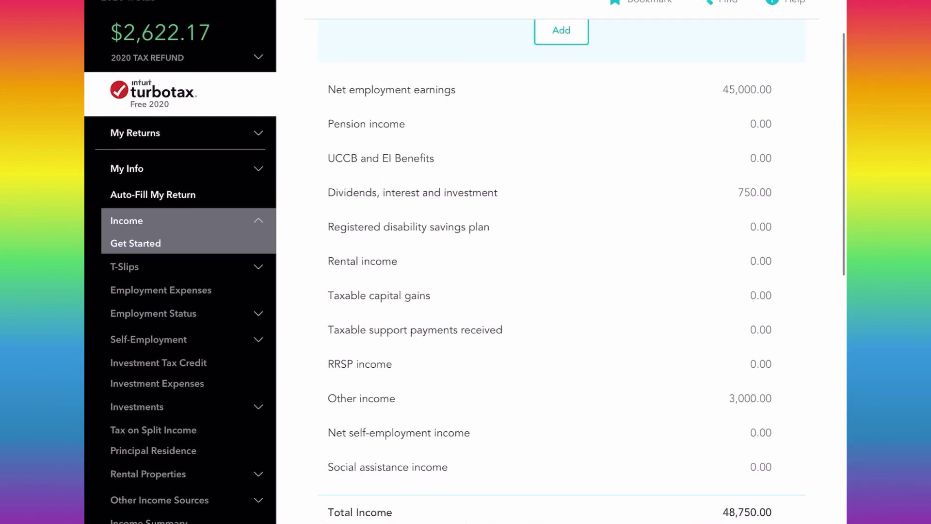
scroll(561, 261, down, 1)
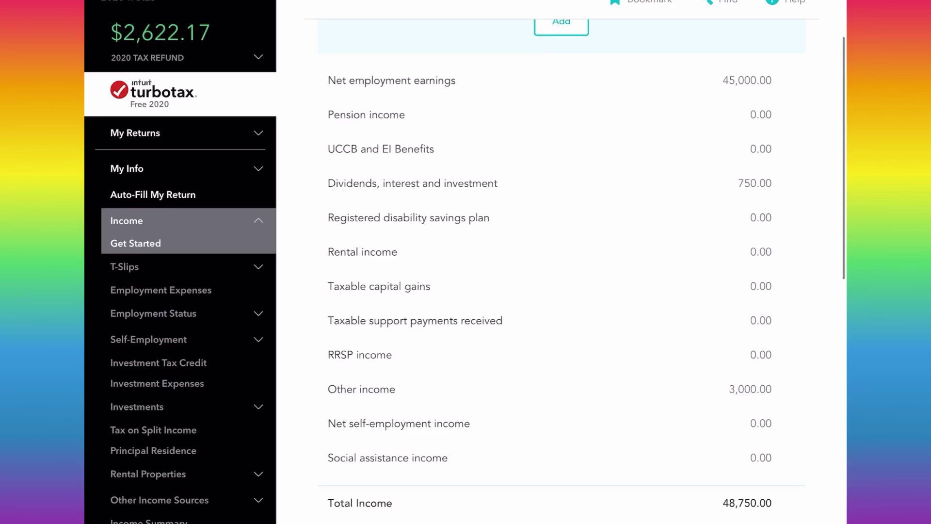
scroll(562, 262, down, 1)
scroll(561, 262, up, 4)
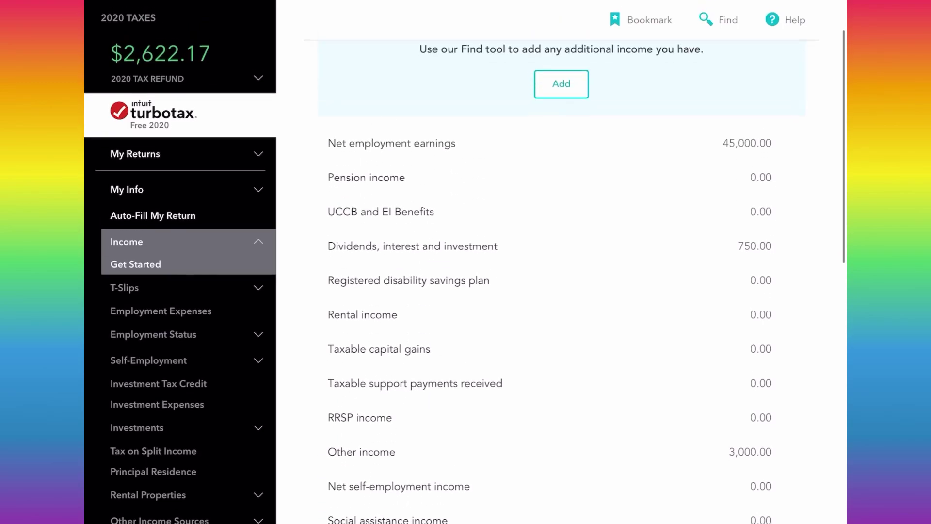
Step: Open the Government Canada T4A slip, review its income tax deducted and COVID-related benefit boxes, and return to the T4A summary
click(274, 292)
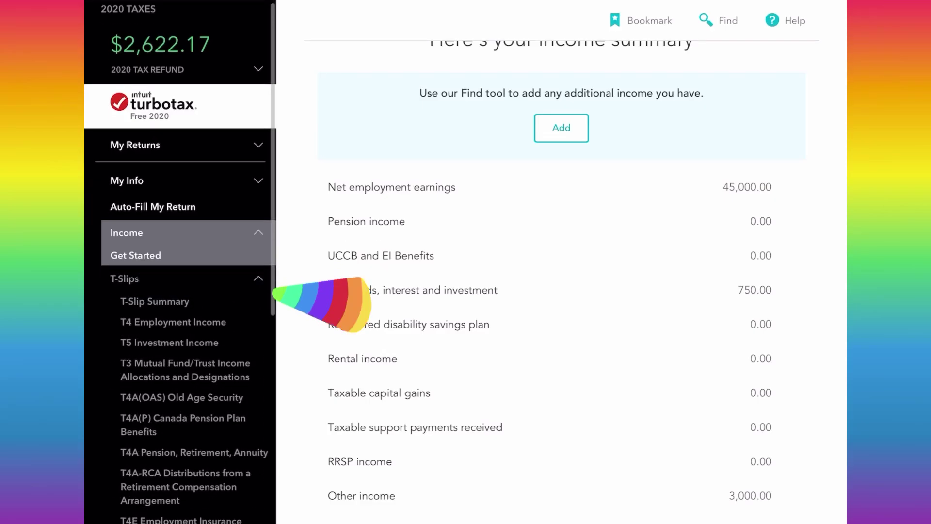
scroll(194, 292, down, 2)
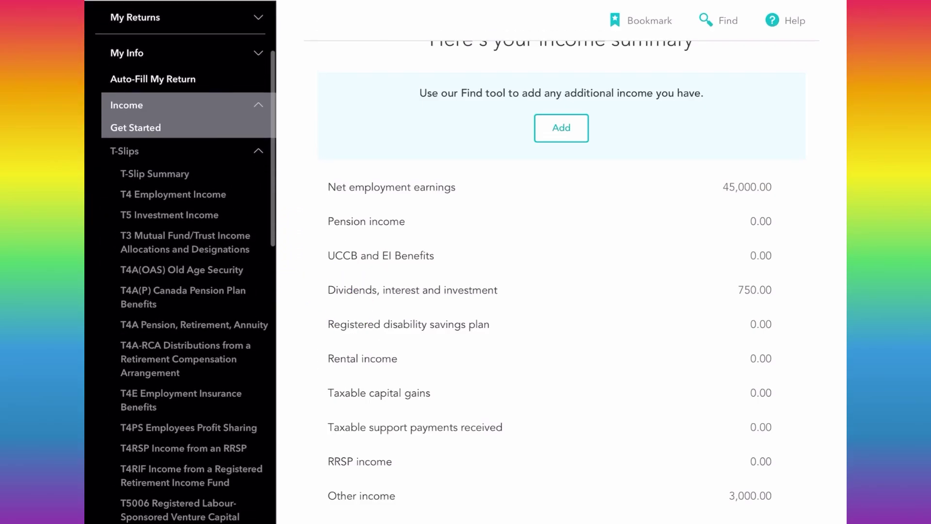
click(194, 325)
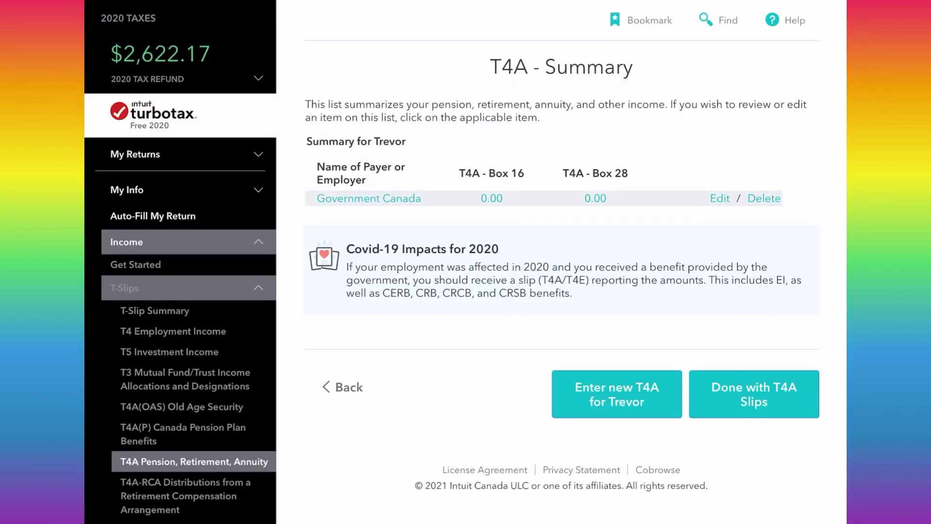
click(719, 198)
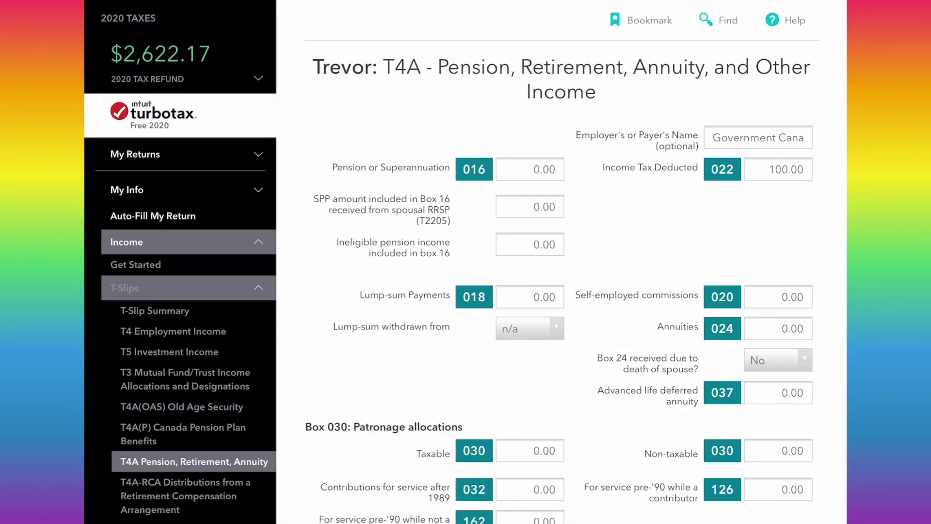
scroll(561, 291, down, 15)
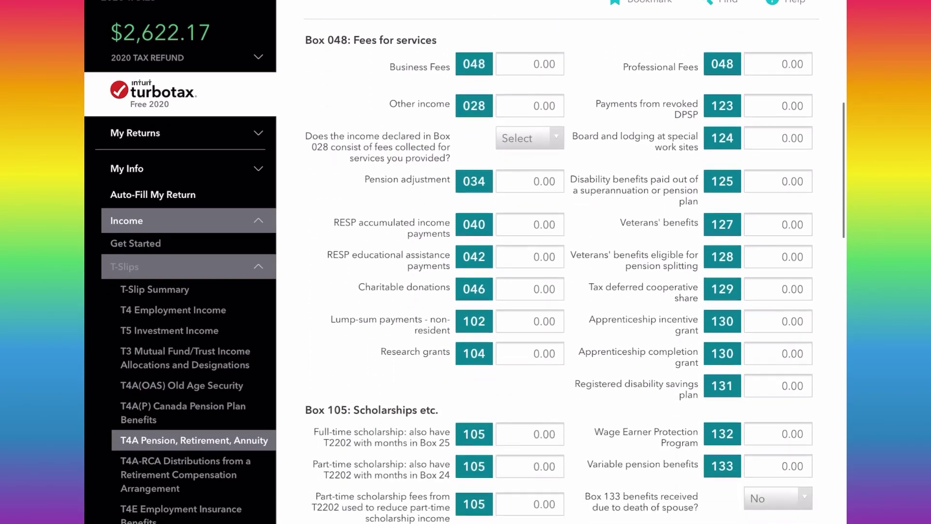
scroll(561, 291, down, 15)
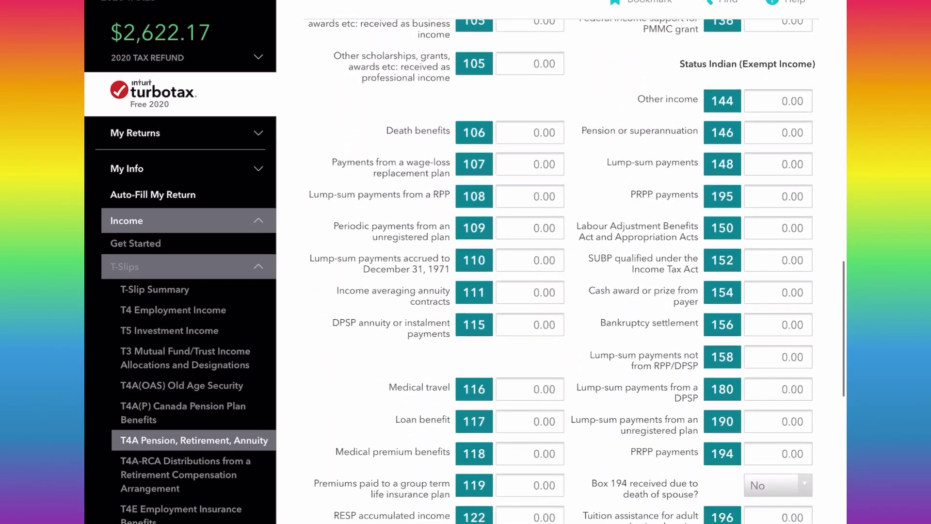
scroll(561, 291, down, 4)
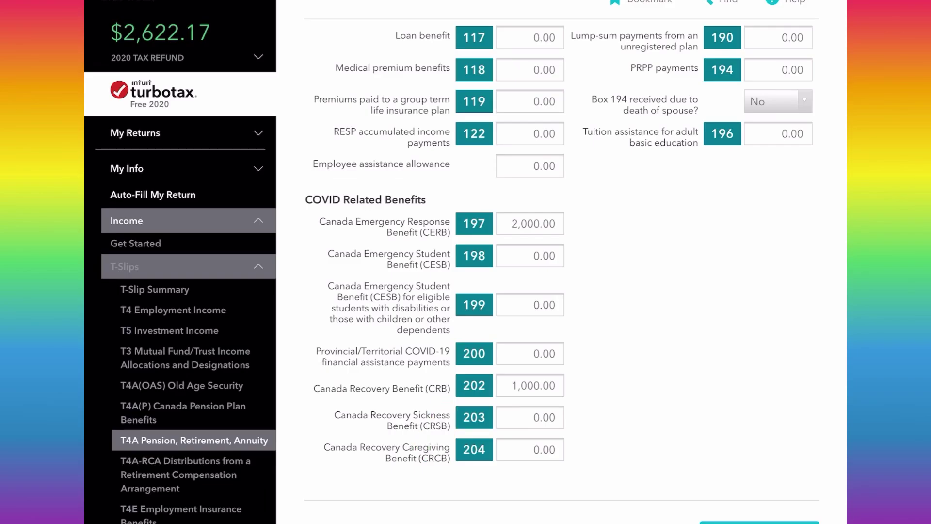
scroll(561, 262, up, 15)
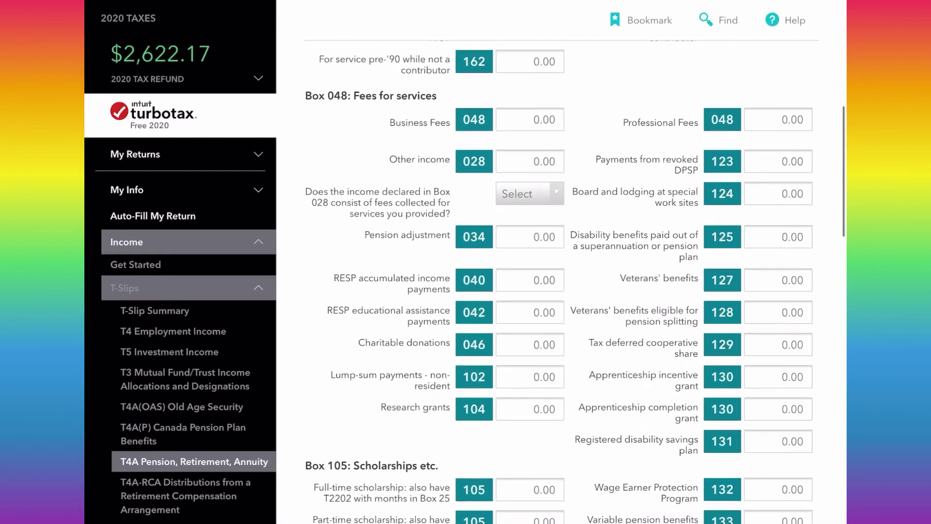
scroll(562, 286, up, 6)
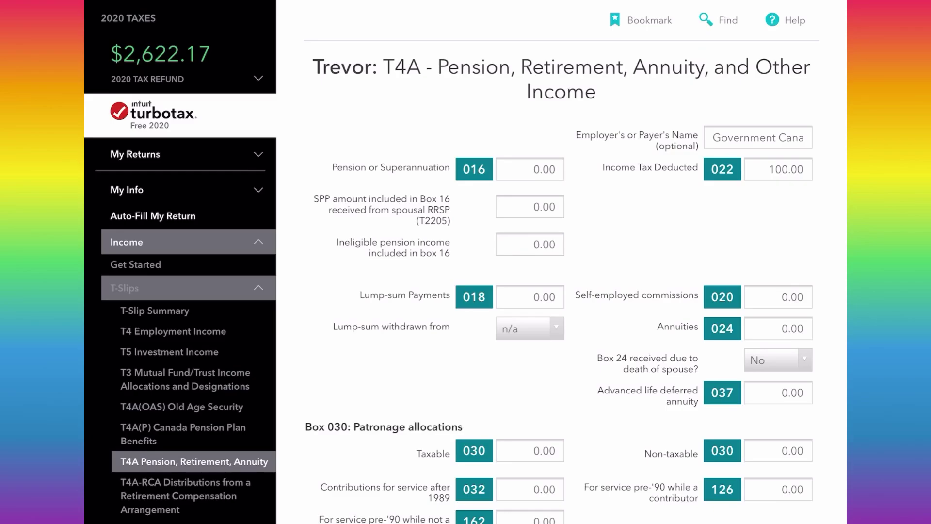
scroll(562, 286, down, 20)
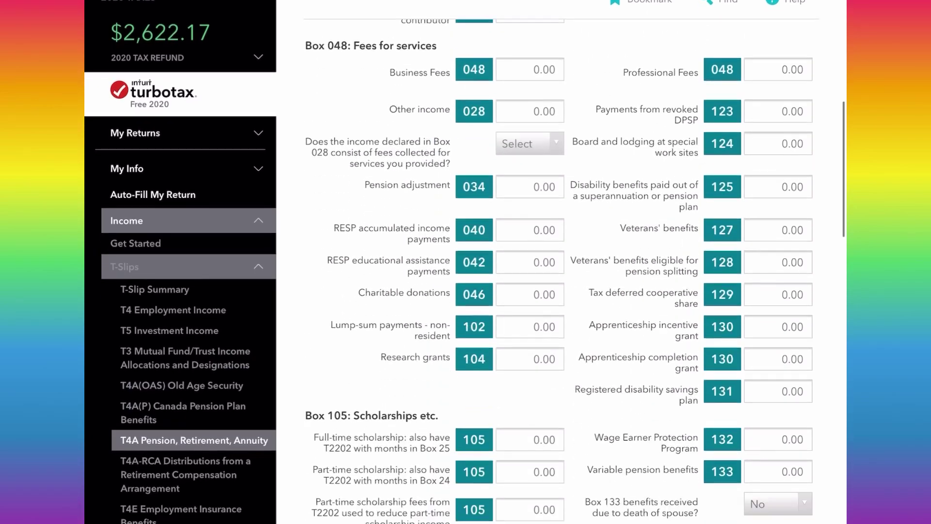
click(759, 394)
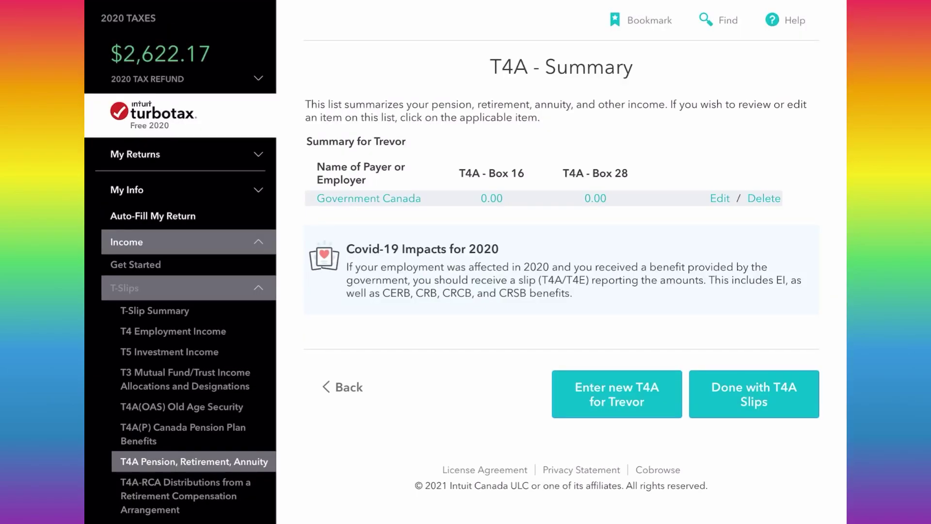
Step: Finish the T4A slips and proceed from the income summary to the RRSPs section, staying with the free edition
click(754, 394)
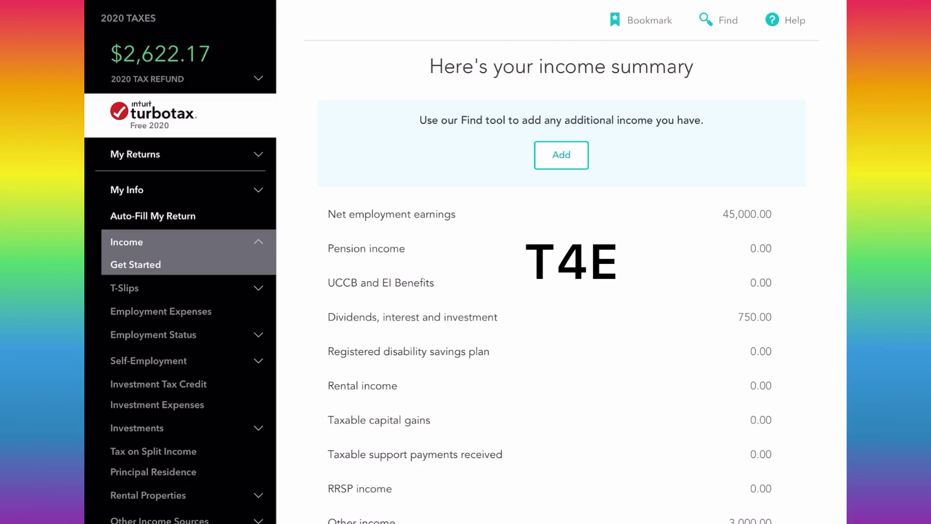
scroll(561, 272, down, 10)
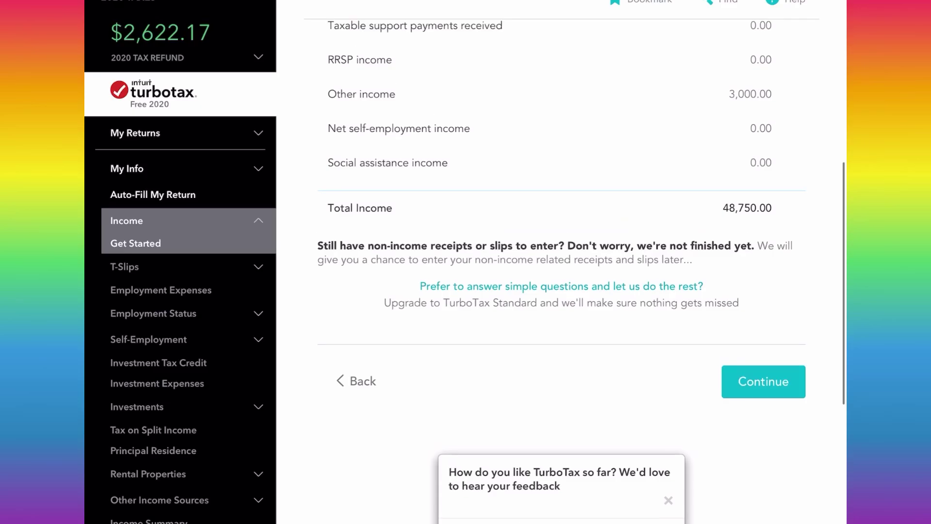
click(763, 384)
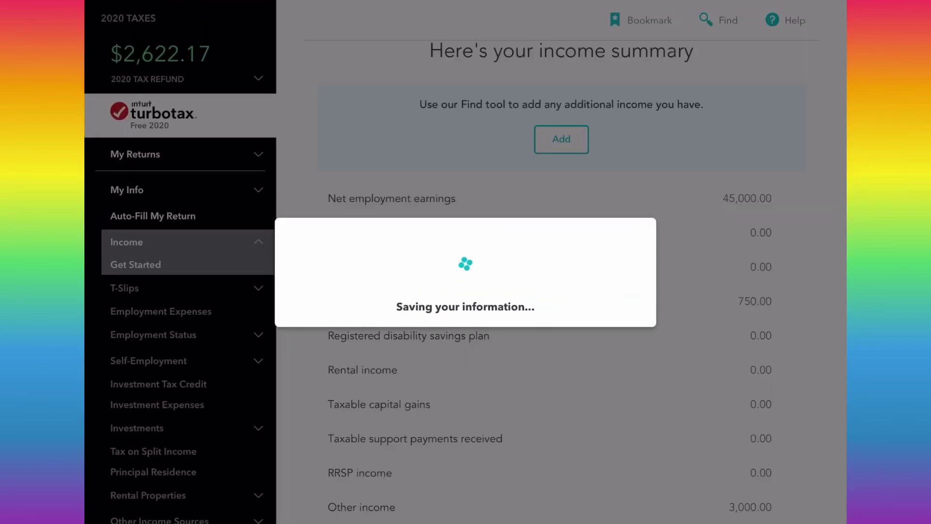
scroll(562, 291, down, 1)
scroll(562, 262, down, 15)
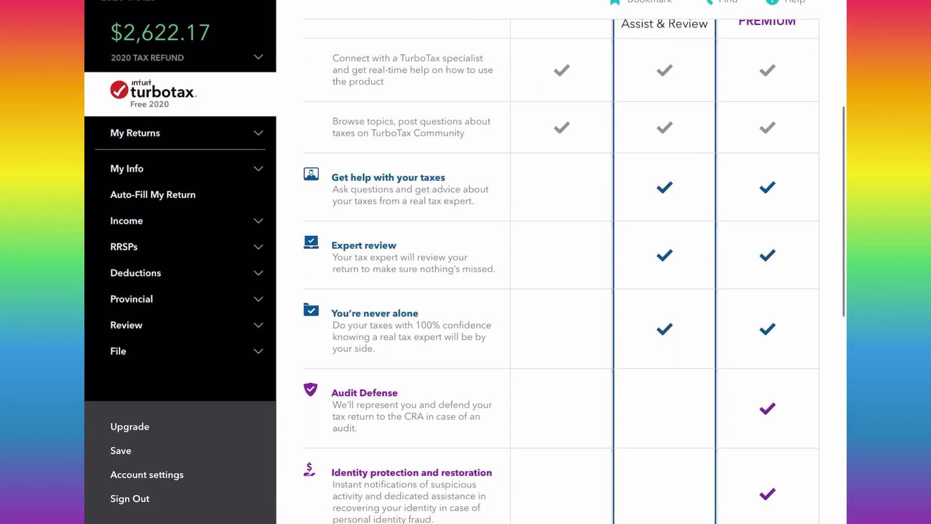
click(561, 269)
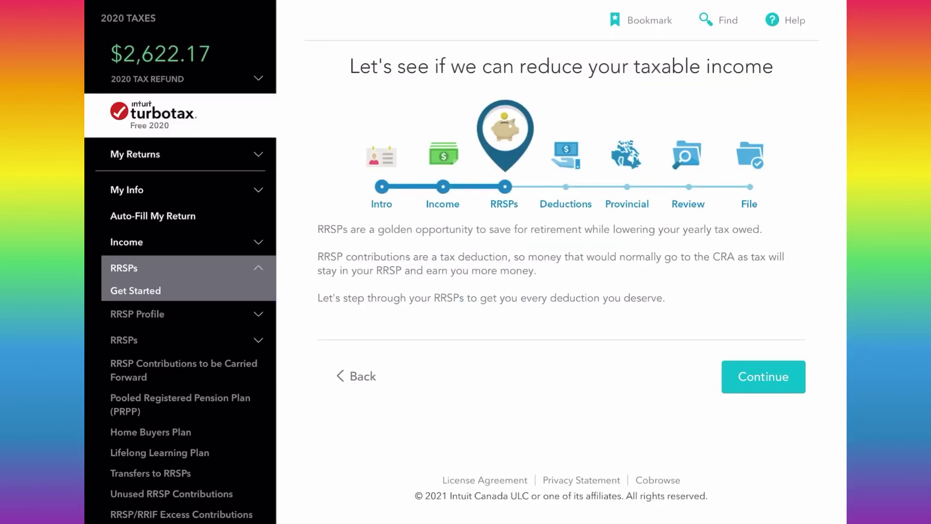
Step: Start the RRSPs section, check the 2020 RRSP/PRPP deduction limit and continue to the RRSP contribution summary
key(Return)
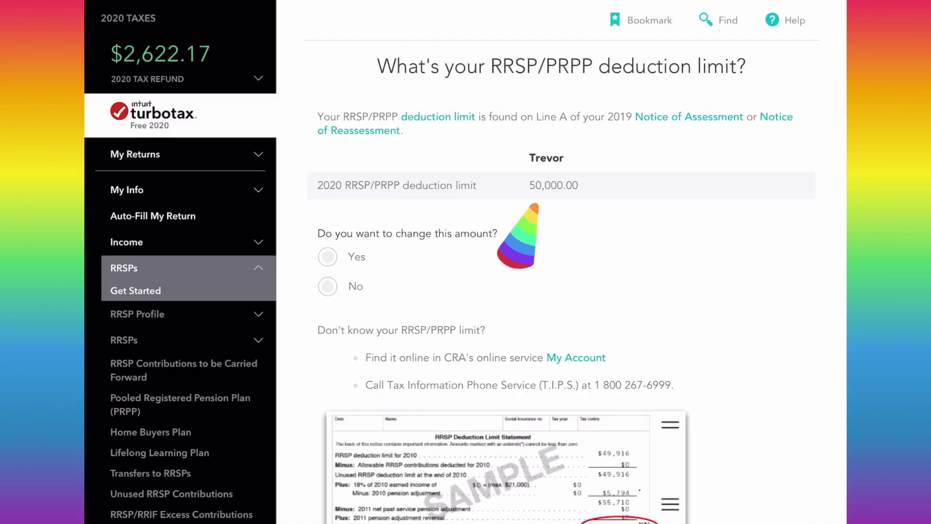
scroll(533, 206, down, 3)
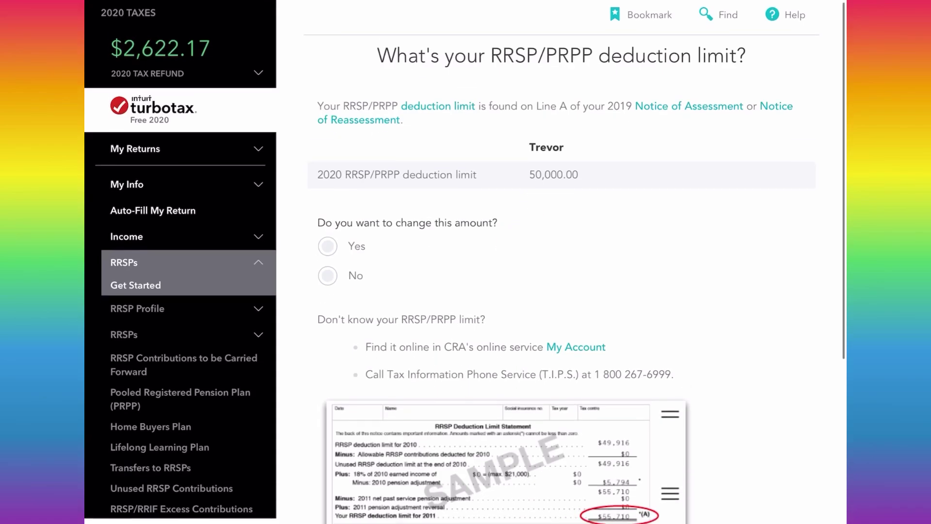
scroll(533, 271, down, 5)
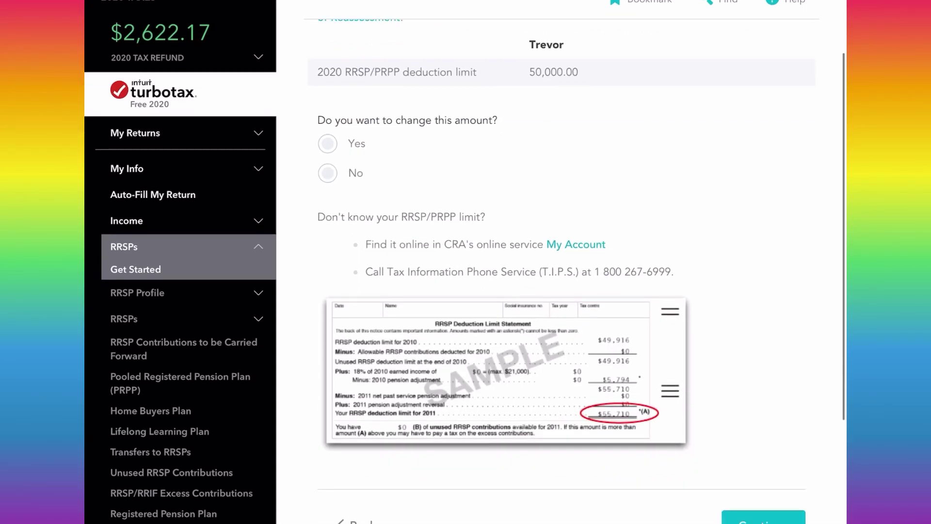
click(763, 414)
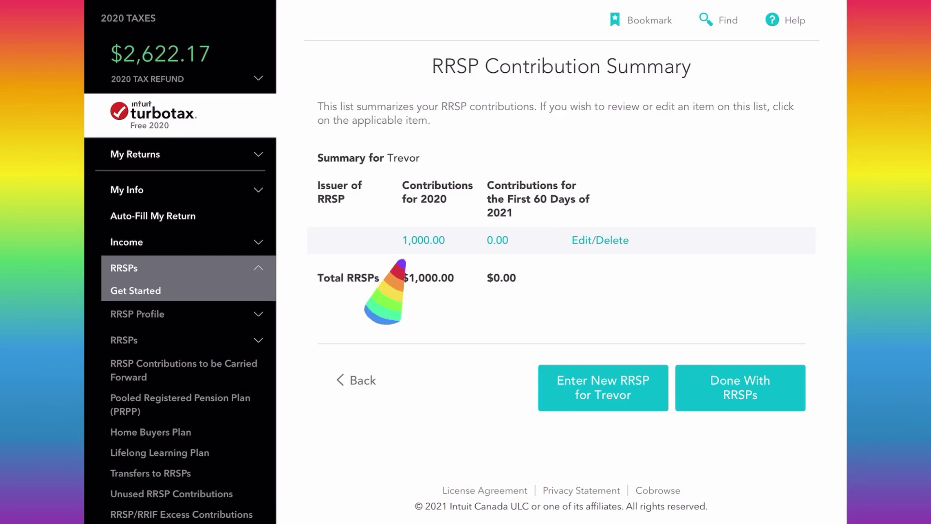
Step: Finish the RRSP contributions and continue past the RRSP Optimizer without unlocking it
click(740, 388)
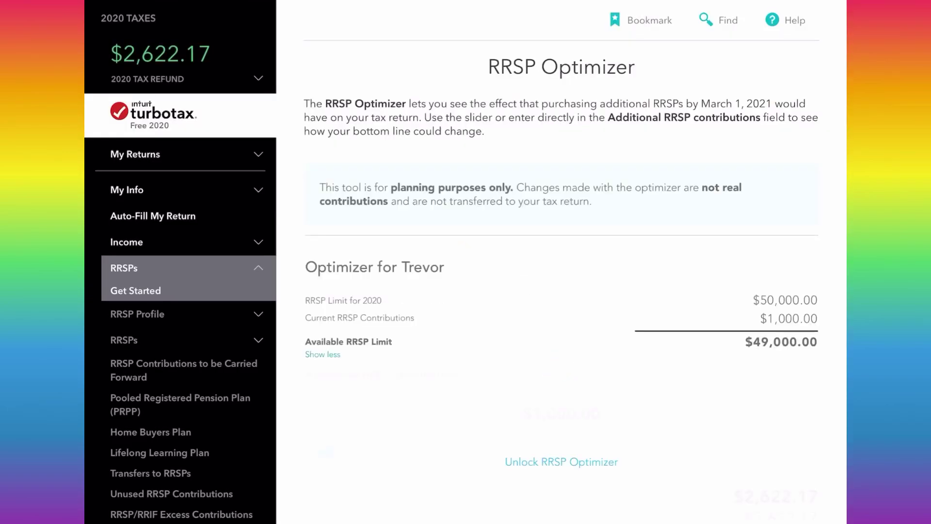
scroll(561, 262, down, 5)
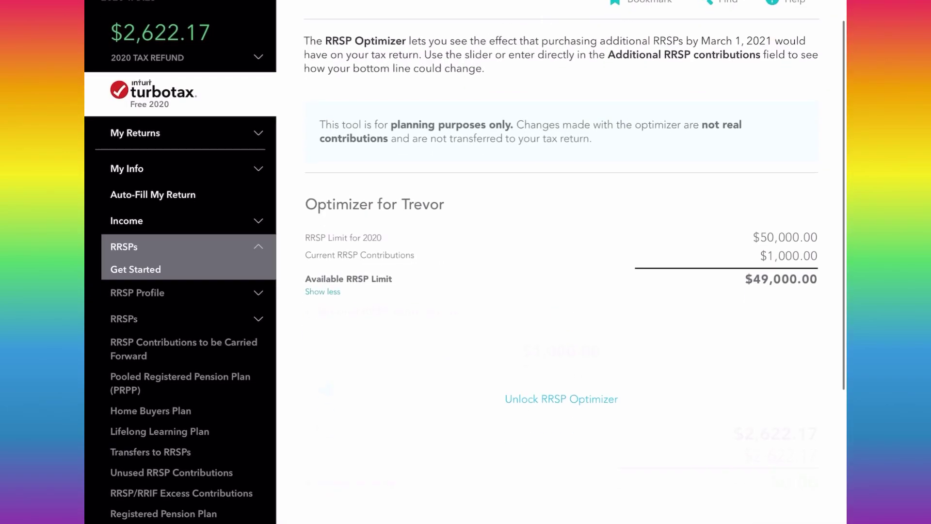
click(776, 394)
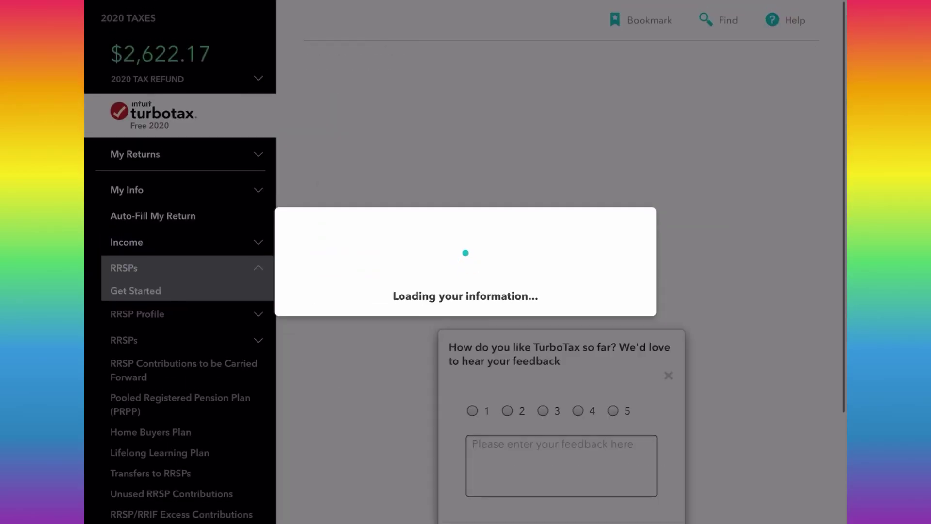
Step: Review the RRSP/PRPP summary through to the 2020 deduction lines and continue to the Deductions section
scroll(561, 262, down, 1)
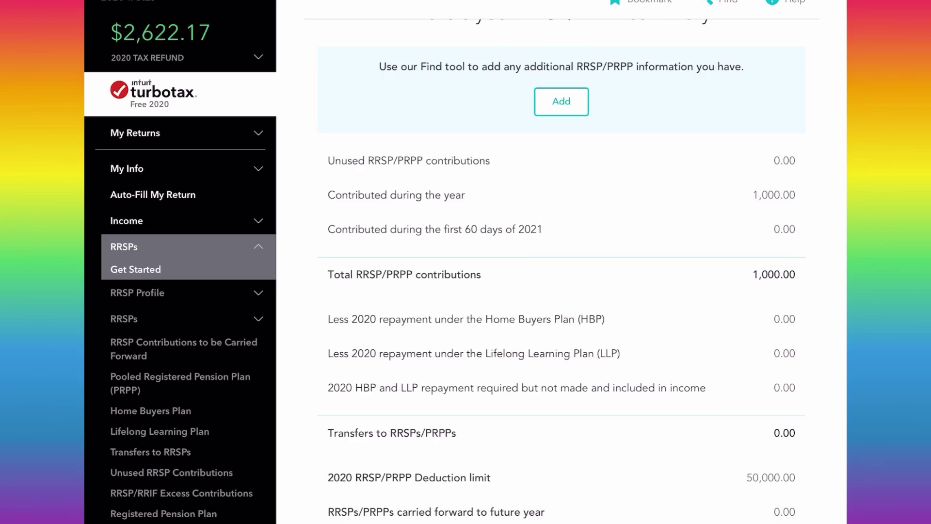
scroll(561, 262, down, 5)
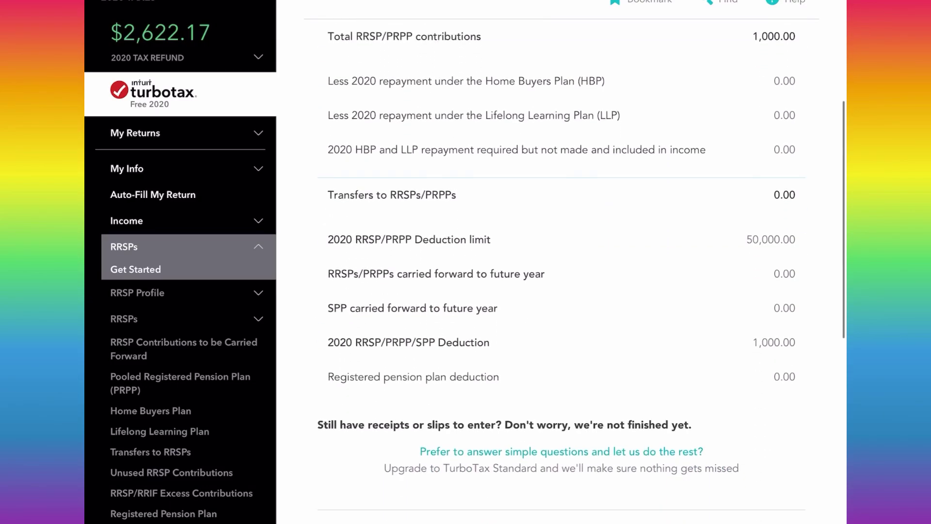
scroll(561, 262, down, 2)
click(762, 435)
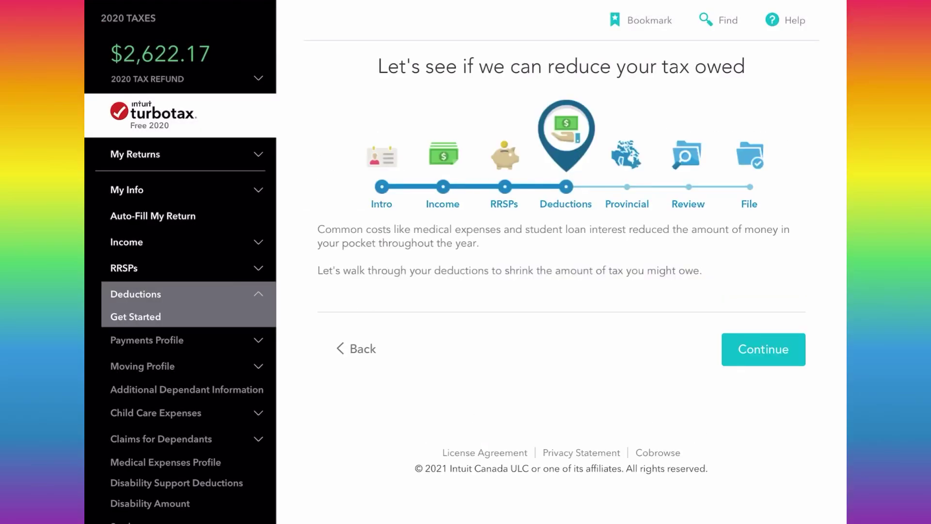
Step: Start the Deductions section, leave every Donations Profile option unselected and accept the charitable donation optimization without overriding it
click(763, 350)
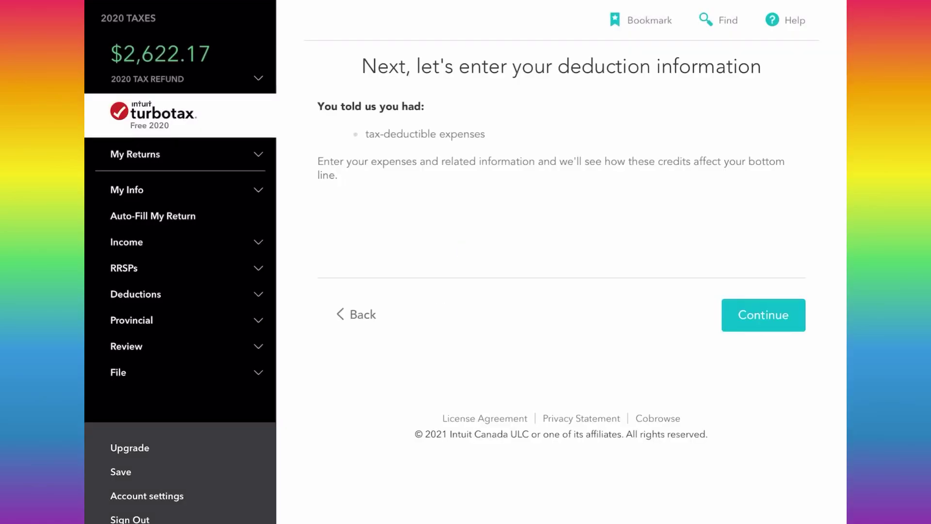
key(Return)
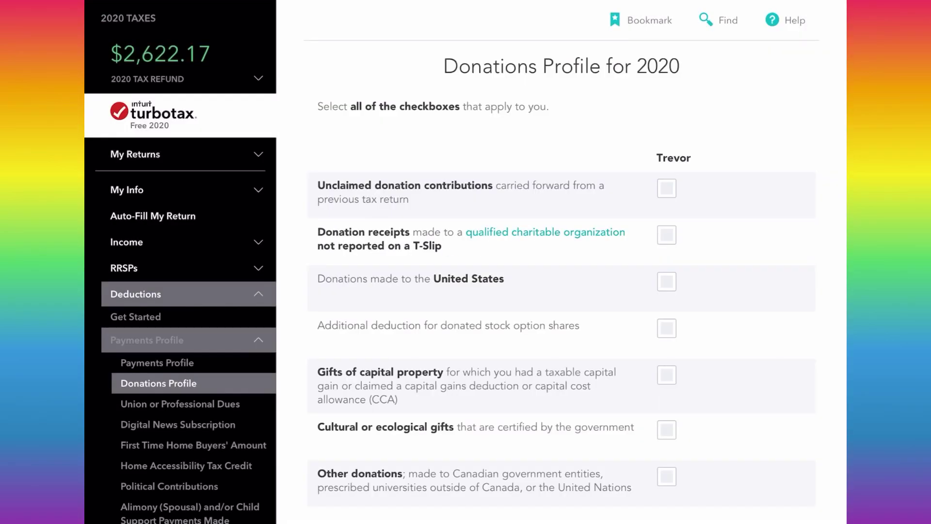
scroll(686, 141, down, 5)
scroll(686, 140, up, 4)
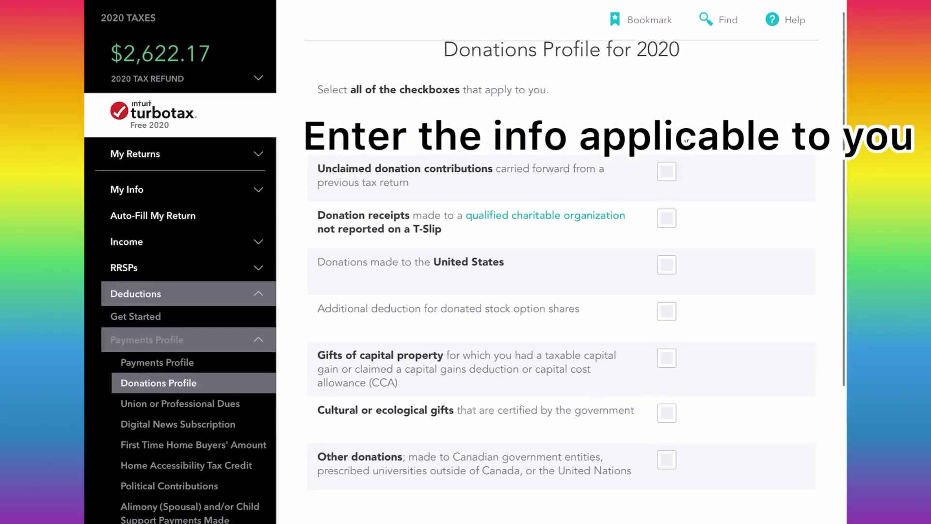
scroll(562, 291, down, 5)
click(763, 366)
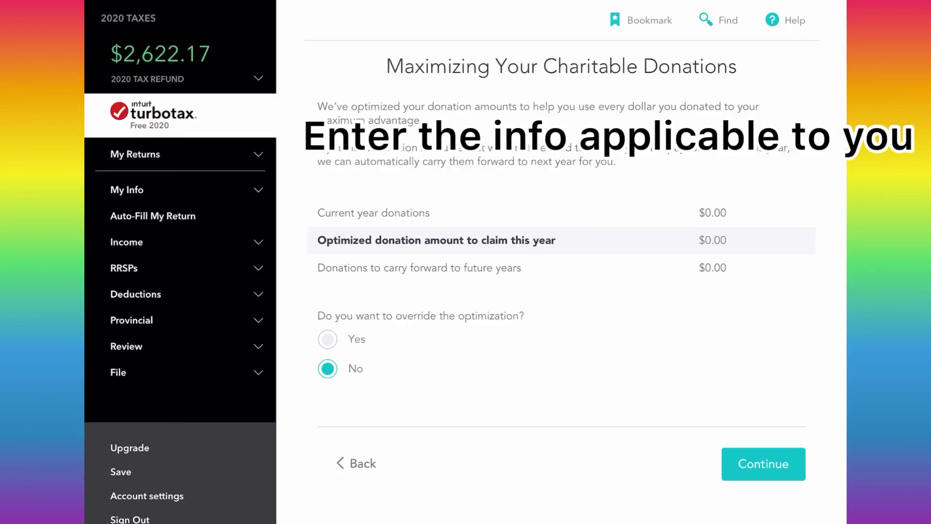
key(Return)
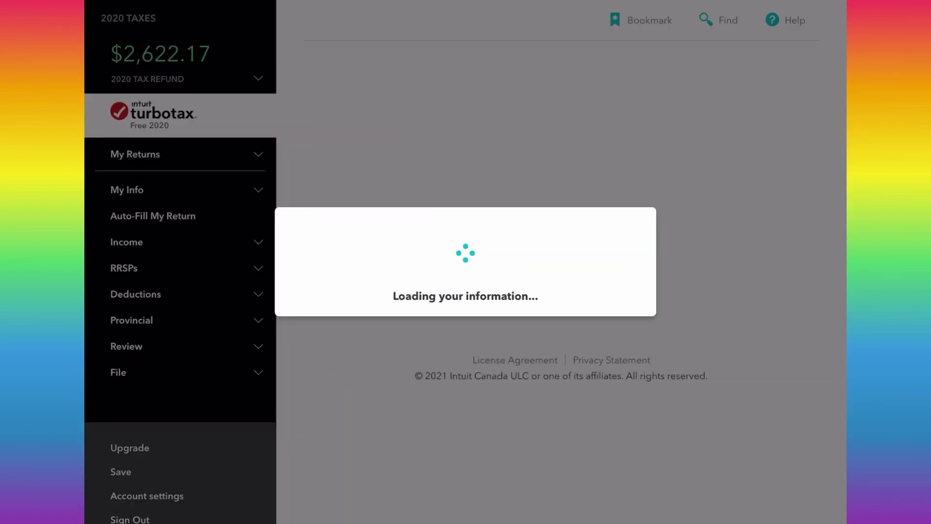
Step: Finish the medical expenses without entering a new one and continue past the Medical Expense Claim page
scroll(561, 262, down, 3)
key(Return)
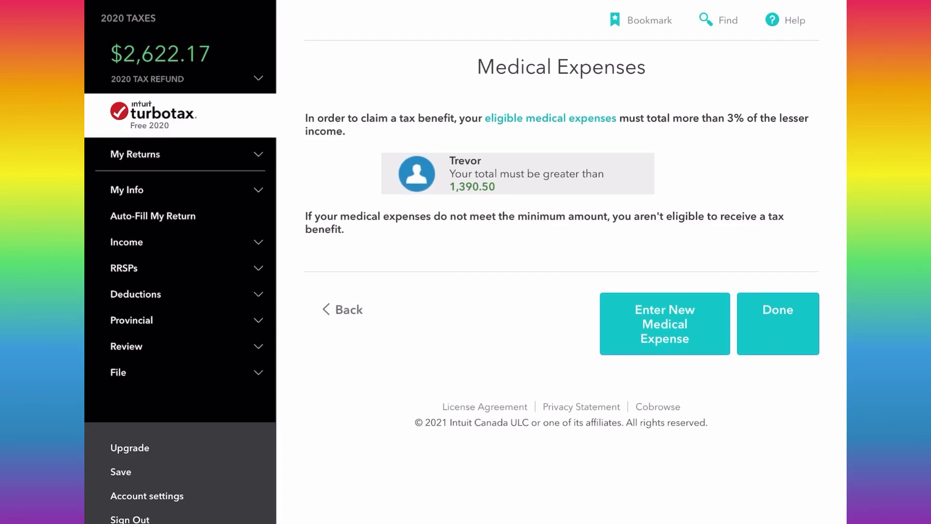
click(777, 322)
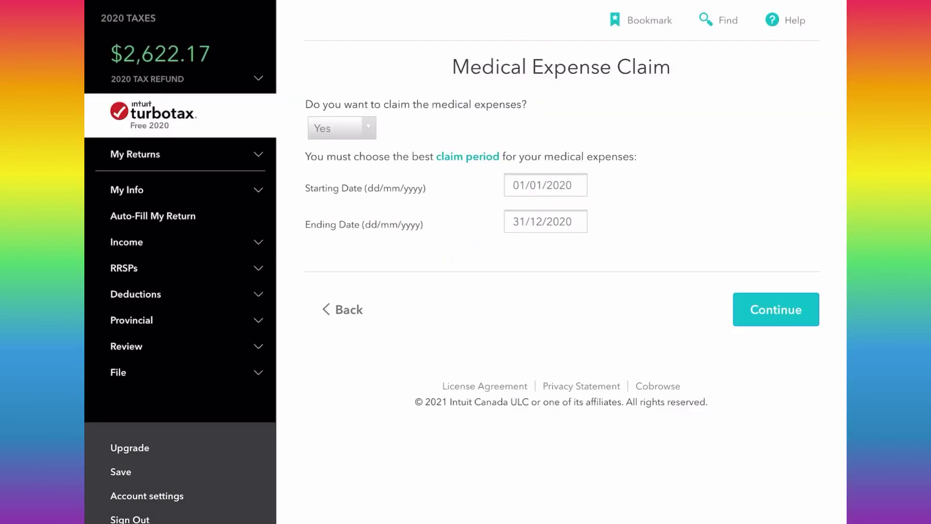
click(341, 128)
click(254, 92)
click(776, 310)
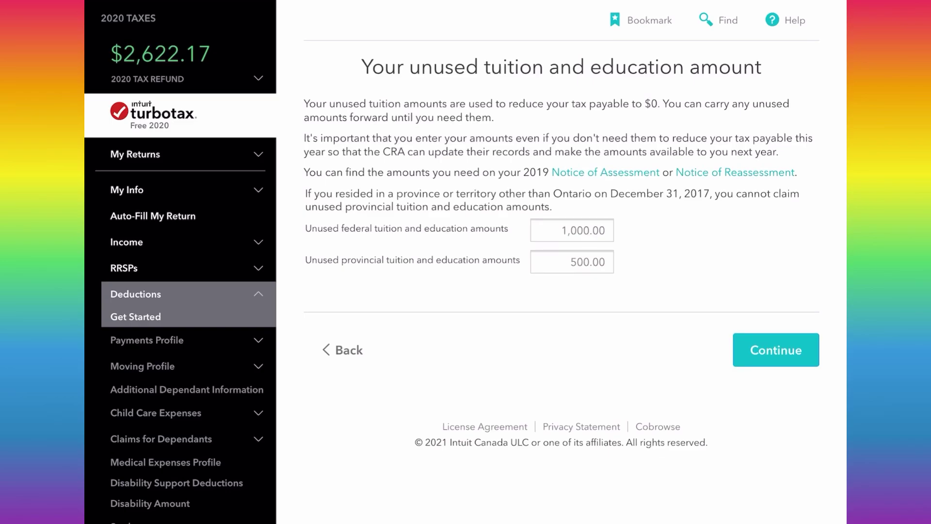
Step: Keep the unused tuition and student loan interest amounts as entered and continue past the Student Summary to the deductions summary
click(776, 349)
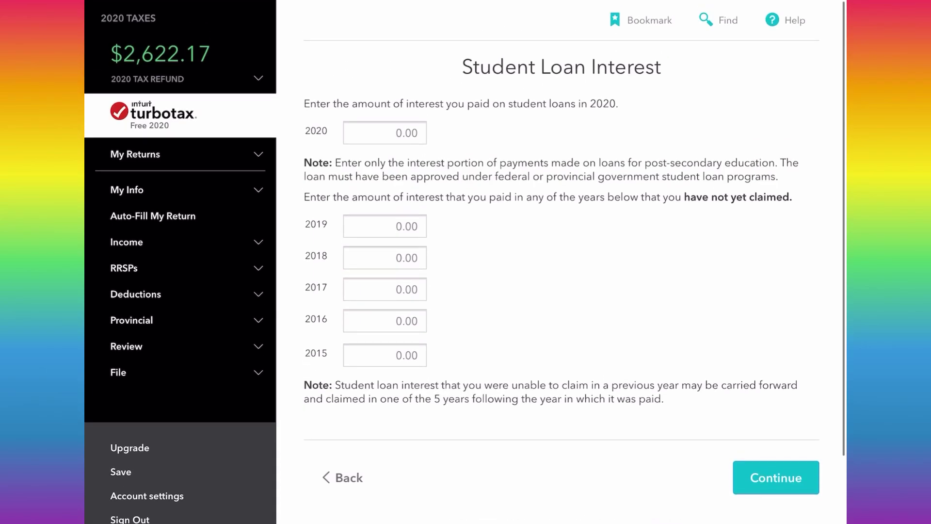
click(776, 477)
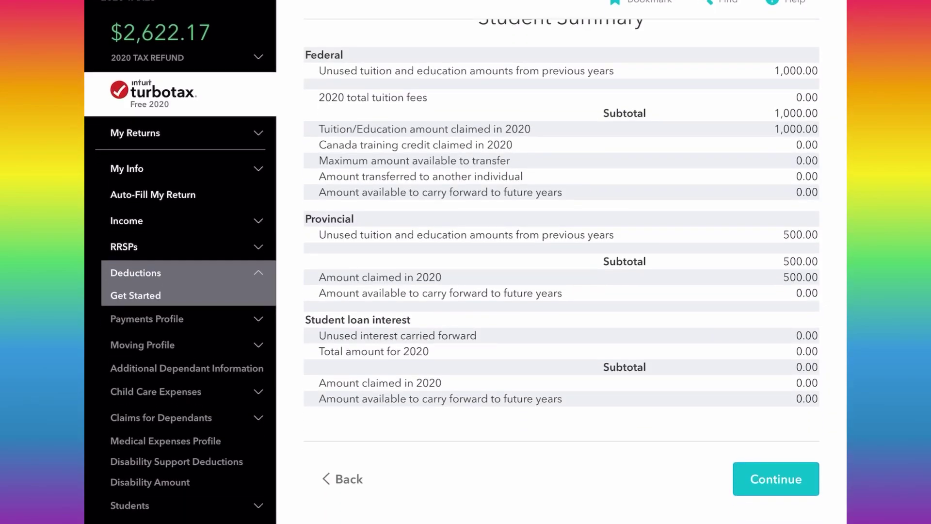
click(776, 478)
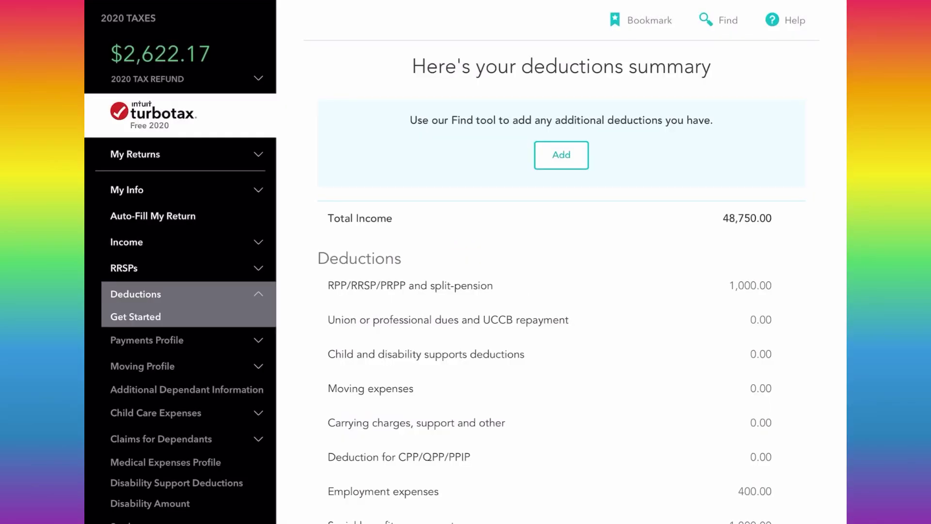
Step: Look over the deductions summary, open the Find tool for adding further deductions and close it without a search
scroll(562, 271, down, 5)
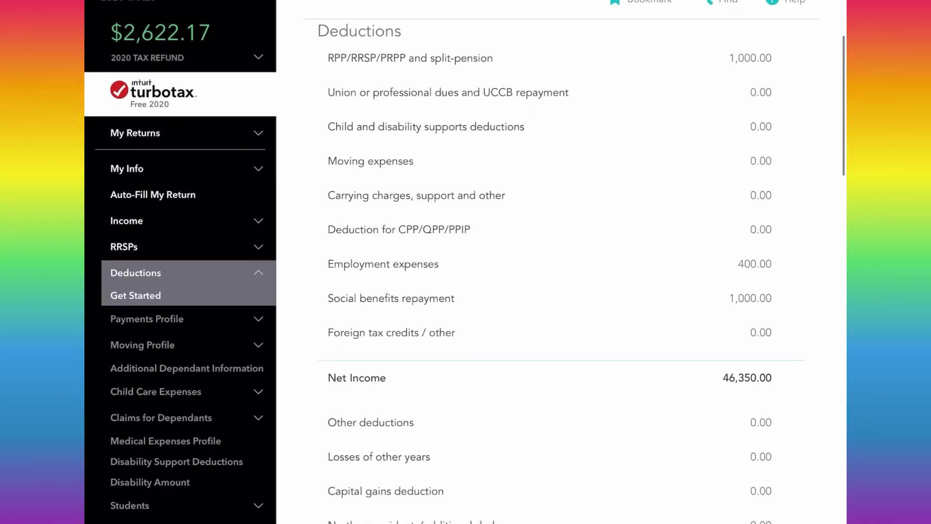
scroll(562, 272, up, 4)
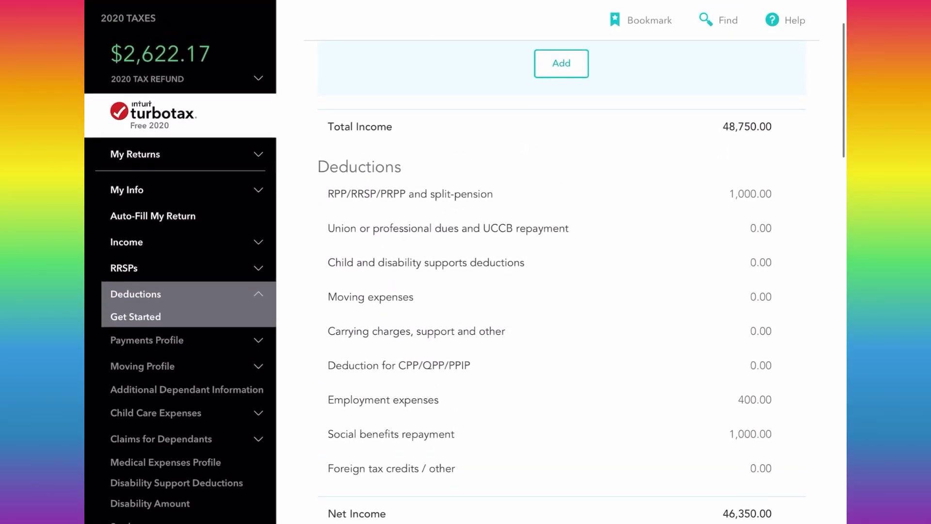
scroll(536, 141, up, 3)
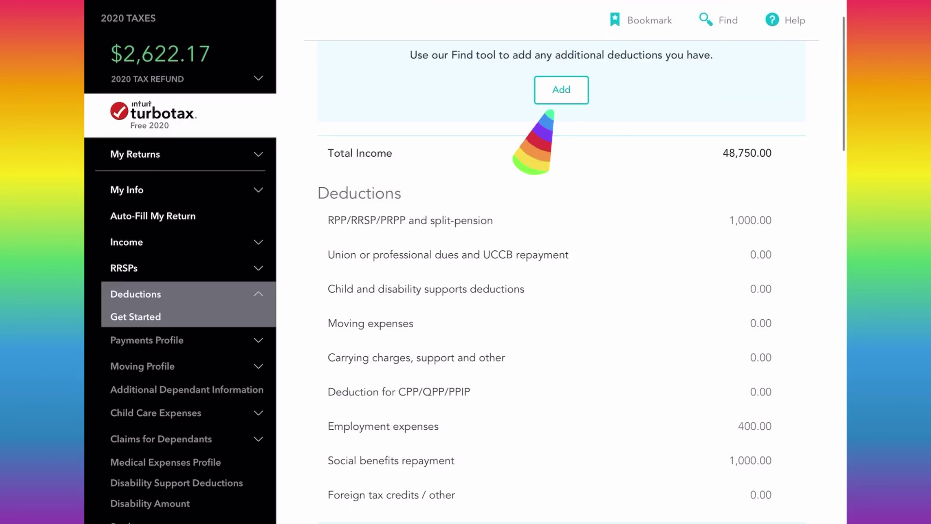
click(561, 164)
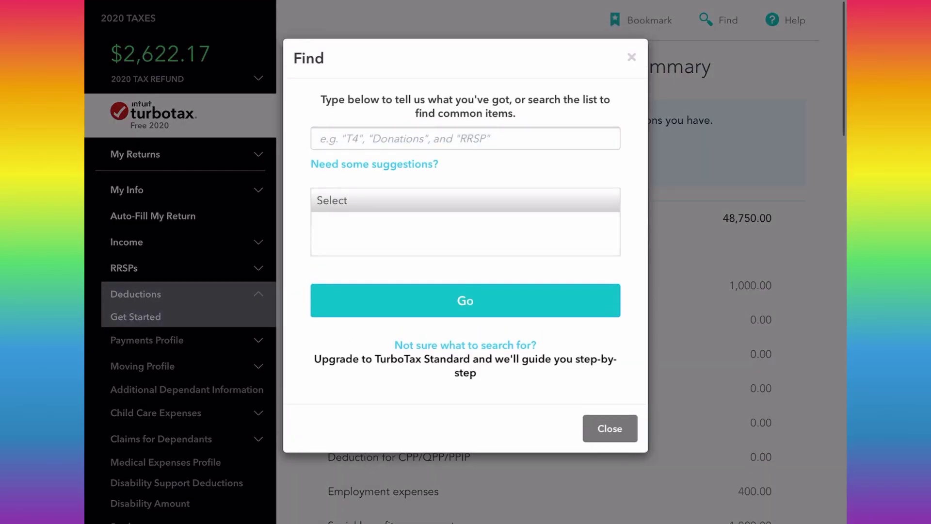
click(610, 428)
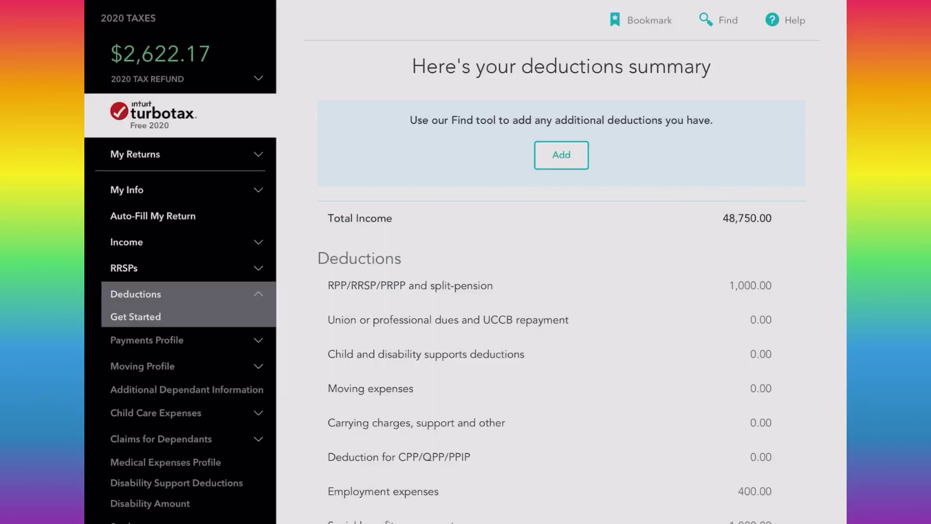
Step: Browse the deduction categories from Payments Profile to Other Deductions, expanding and collapsing Payments Profile
scroll(187, 390, down, 2)
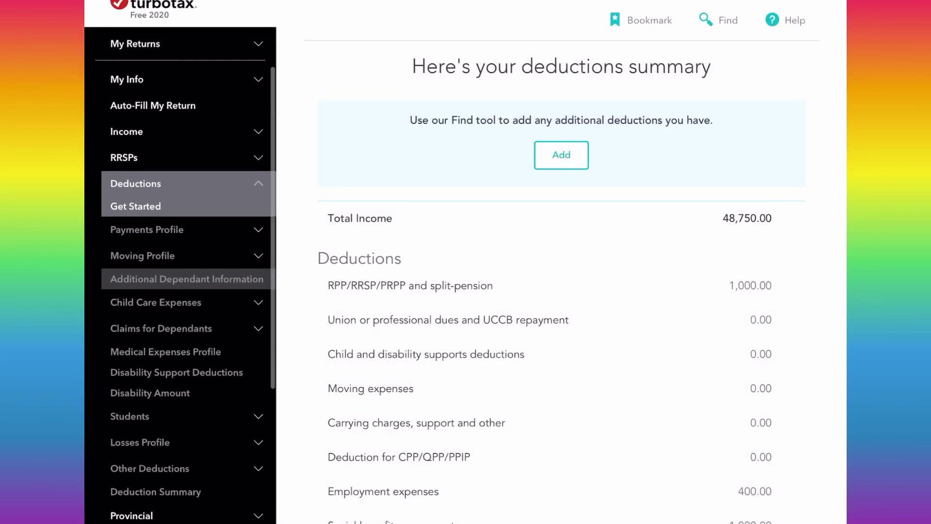
scroll(186, 279, down, 1)
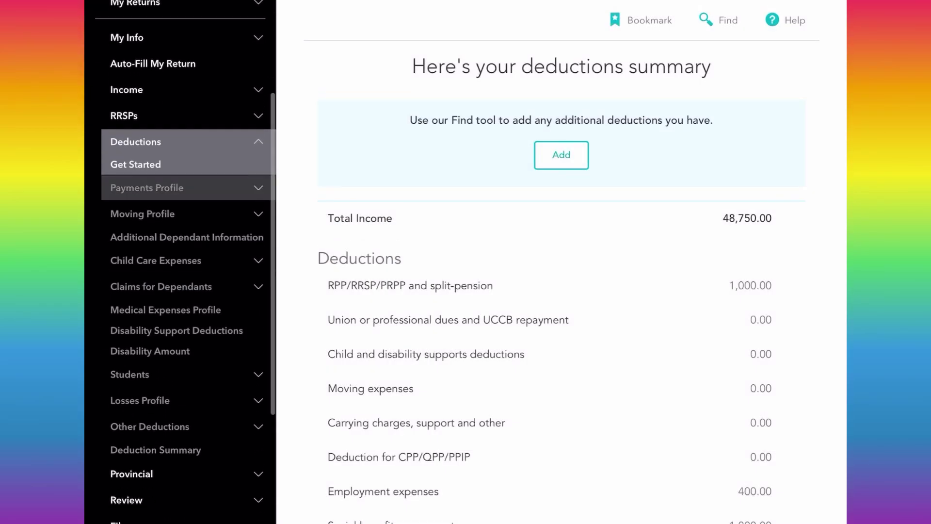
click(146, 187)
click(146, 187)
scroll(177, 320, down, 1)
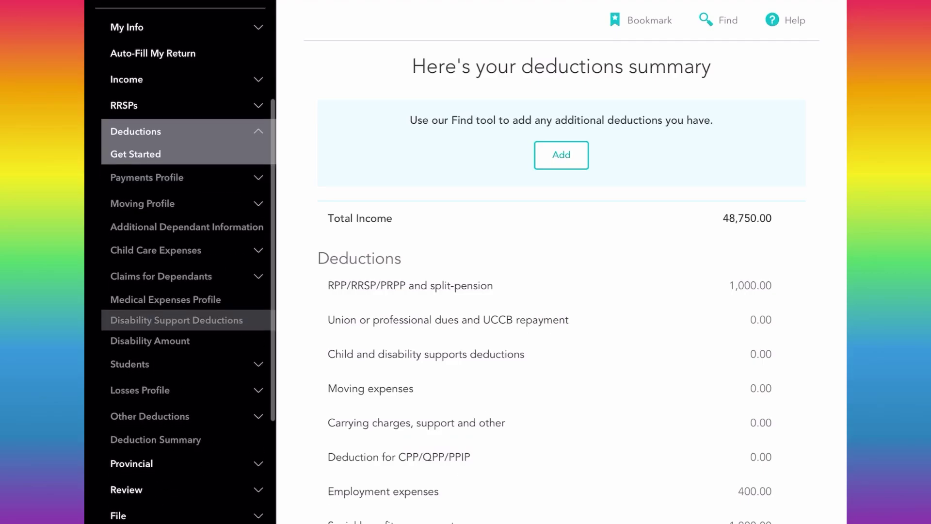
scroll(561, 291, down, 2)
Step: Examine the deductions from total income down to net income, including the employment expenses and social benefits repayment lines
scroll(562, 276, down, 2)
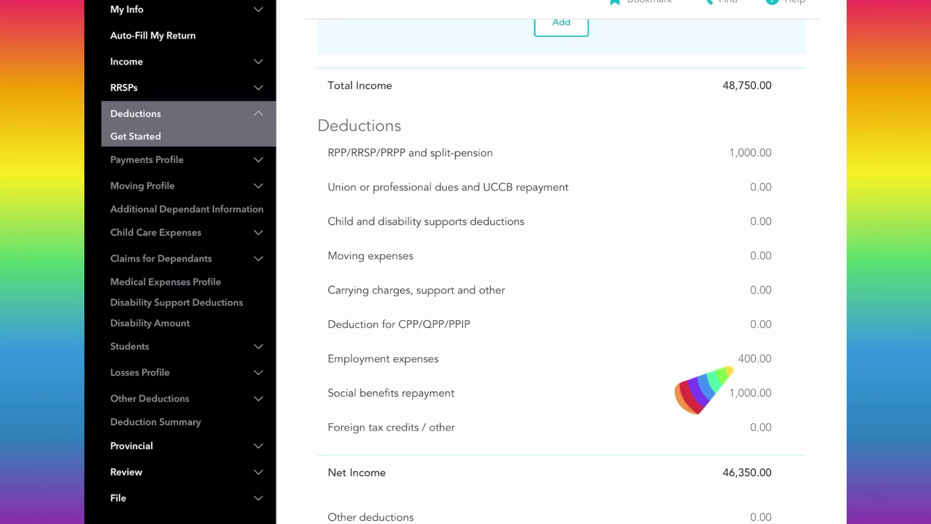
scroll(561, 272, up, 1)
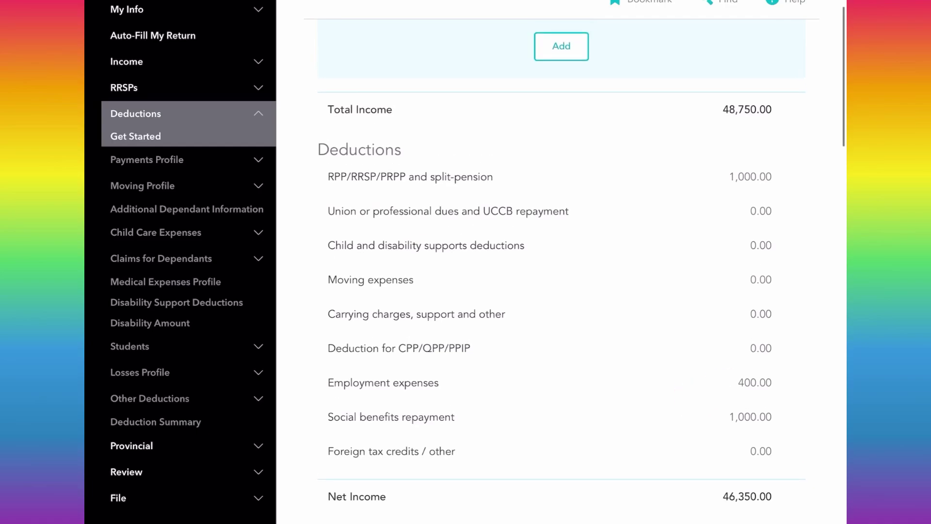
scroll(561, 271, down, 3)
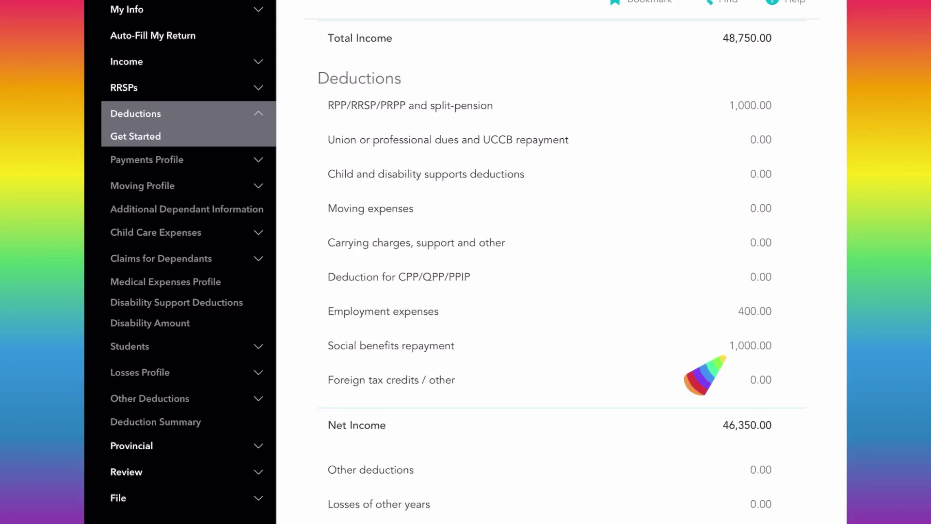
scroll(704, 375, up, 1)
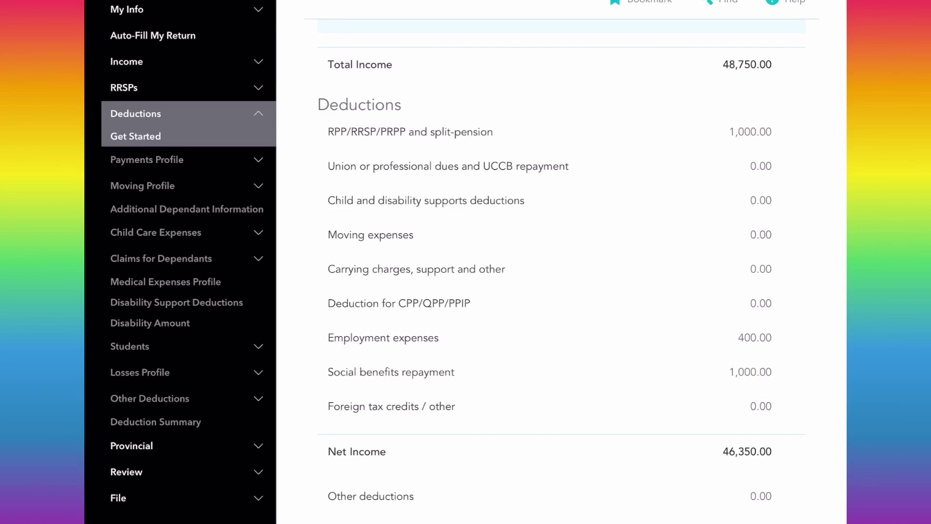
scroll(562, 271, up, 2)
scroll(562, 272, down, 1)
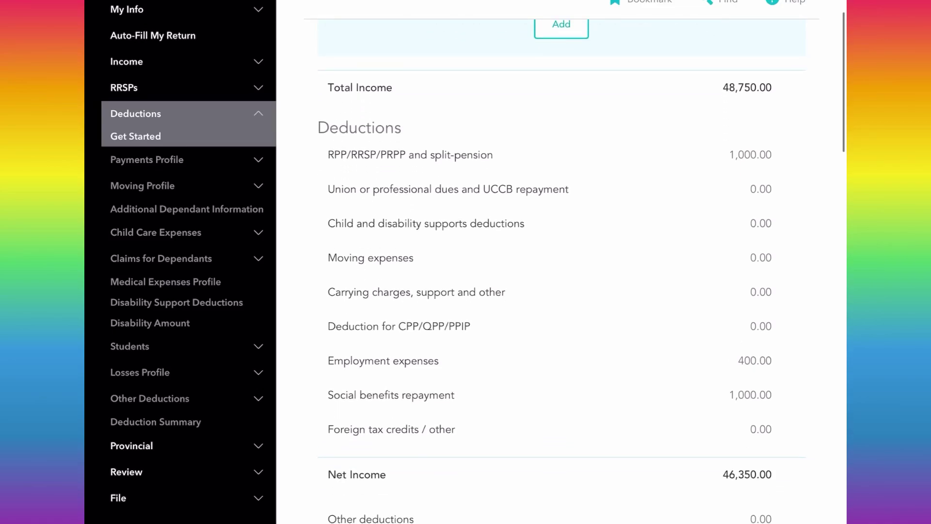
scroll(561, 271, up, 3)
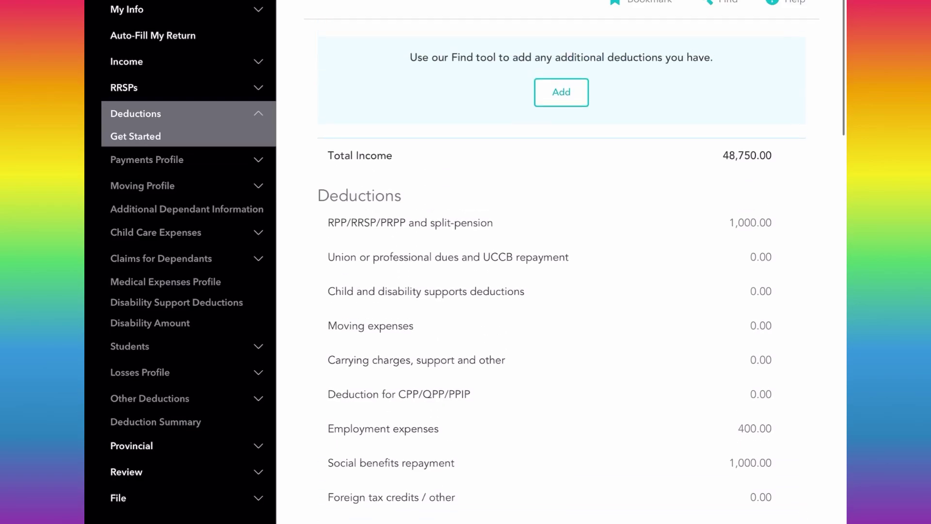
scroll(561, 272, down, 3)
scroll(562, 271, up, 1)
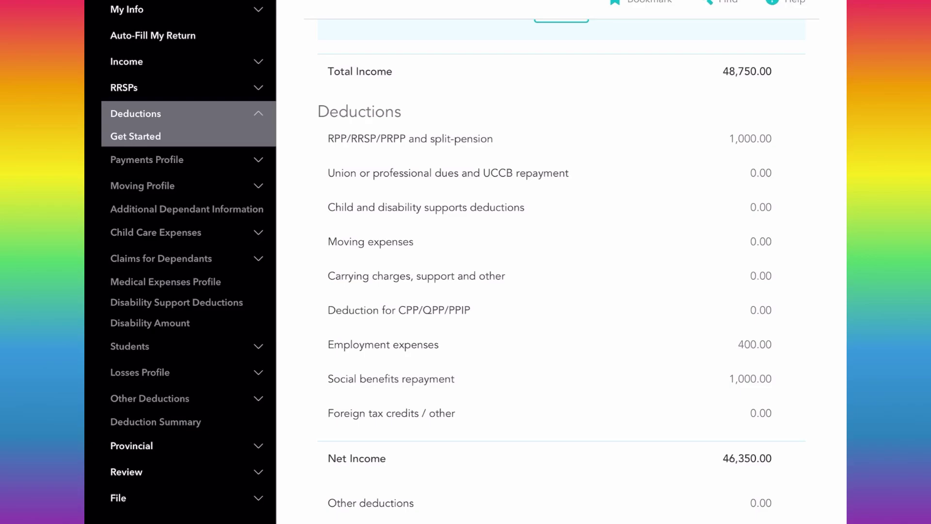
scroll(562, 272, down, 1)
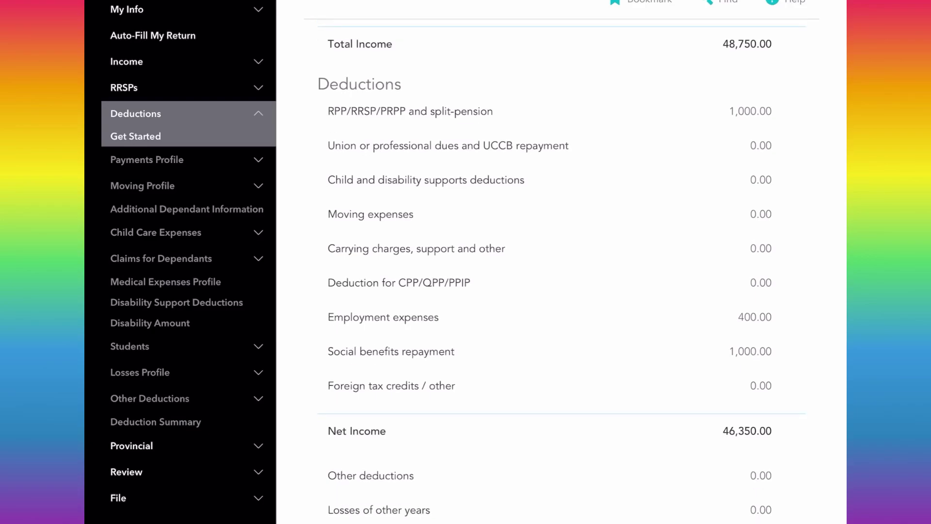
Step: Review taxable income, the federal non-refundable credits and the refundable tax credits, and continue to the Provincial section
scroll(561, 271, down, 10)
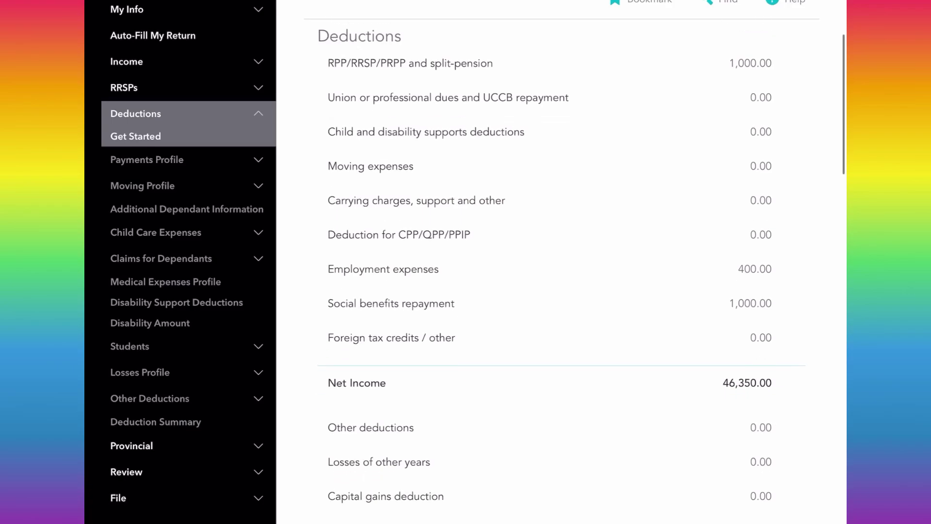
scroll(562, 271, down, 10)
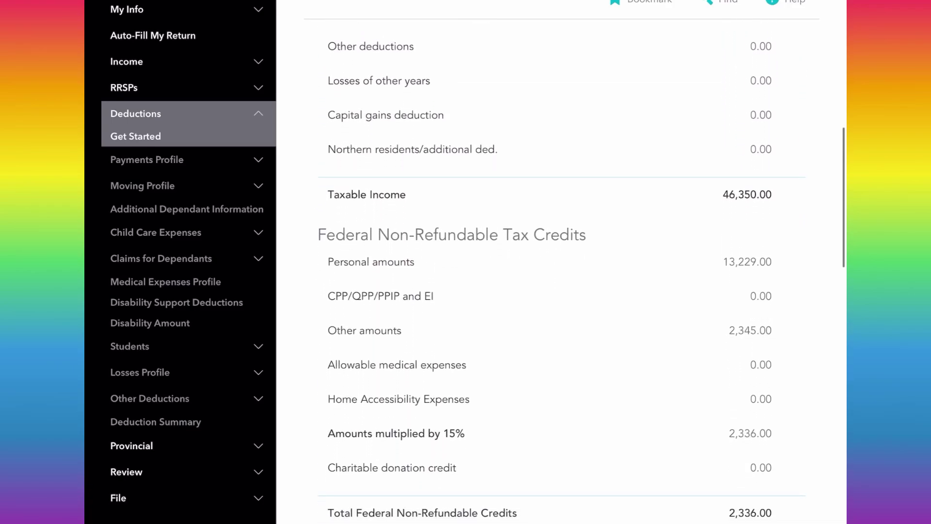
scroll(561, 271, down, 15)
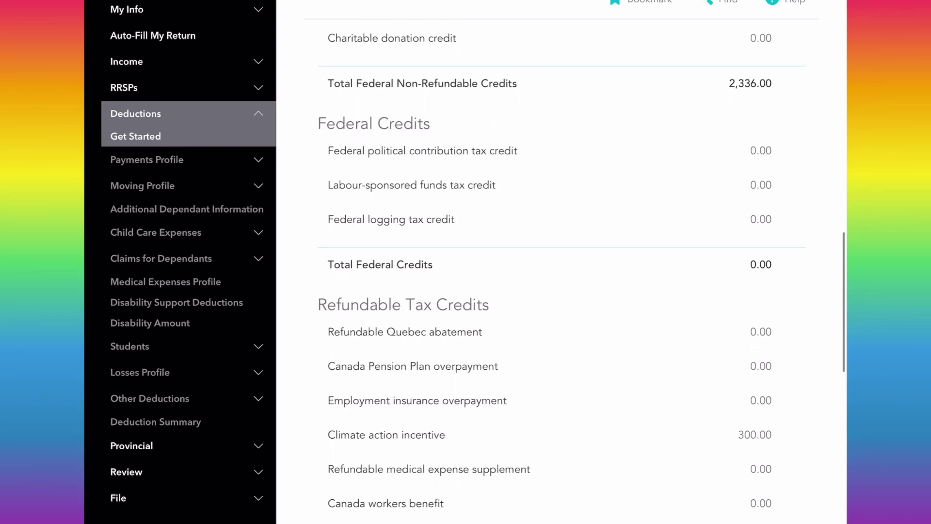
scroll(562, 271, down, 2)
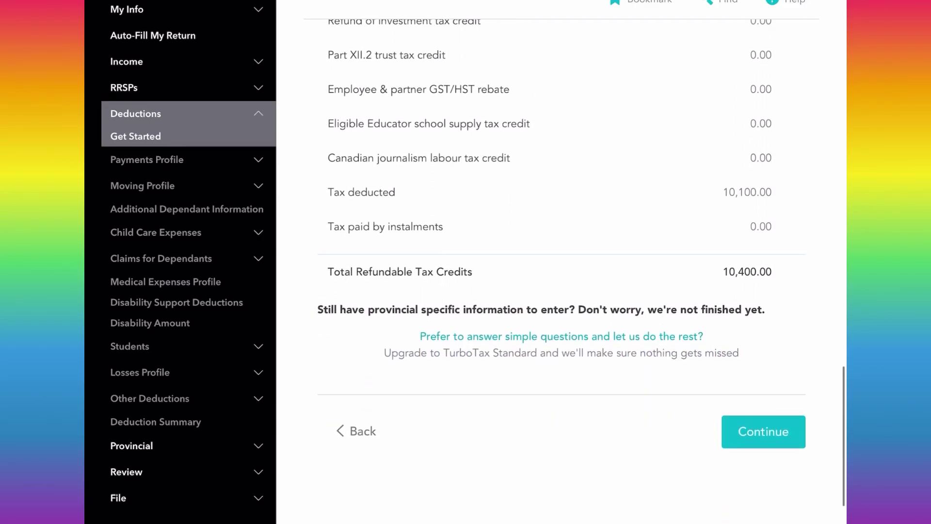
scroll(561, 272, down, 1)
click(763, 402)
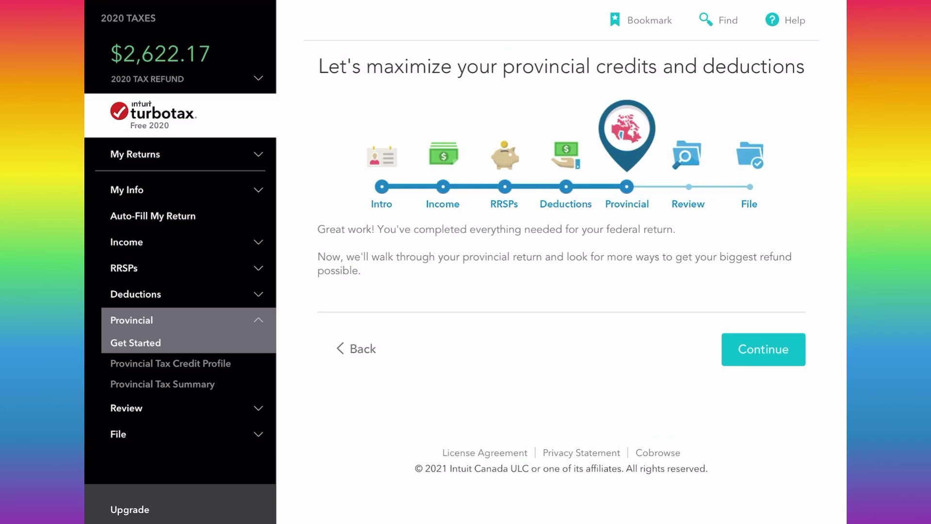
Step: Skip ahead from the Provincial section to the Review section and continue to the return summary
scroll(180, 262, down, 2)
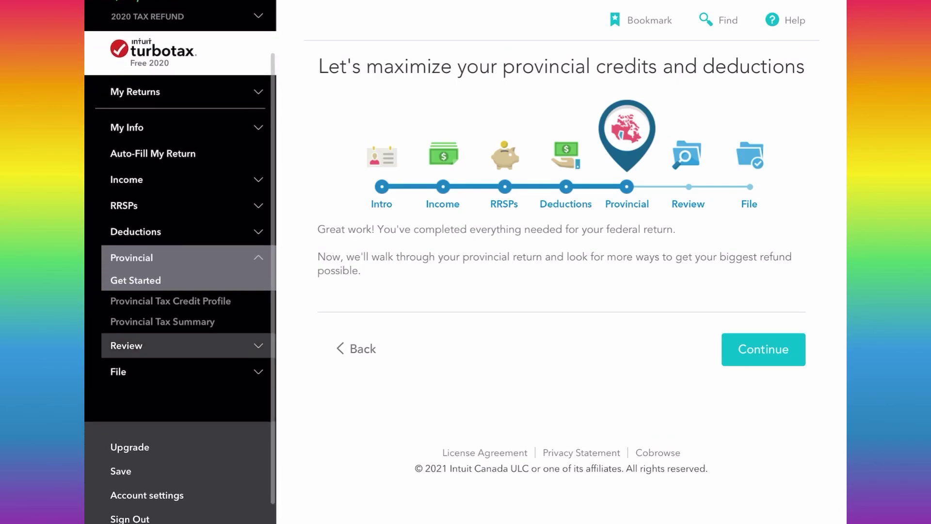
click(145, 345)
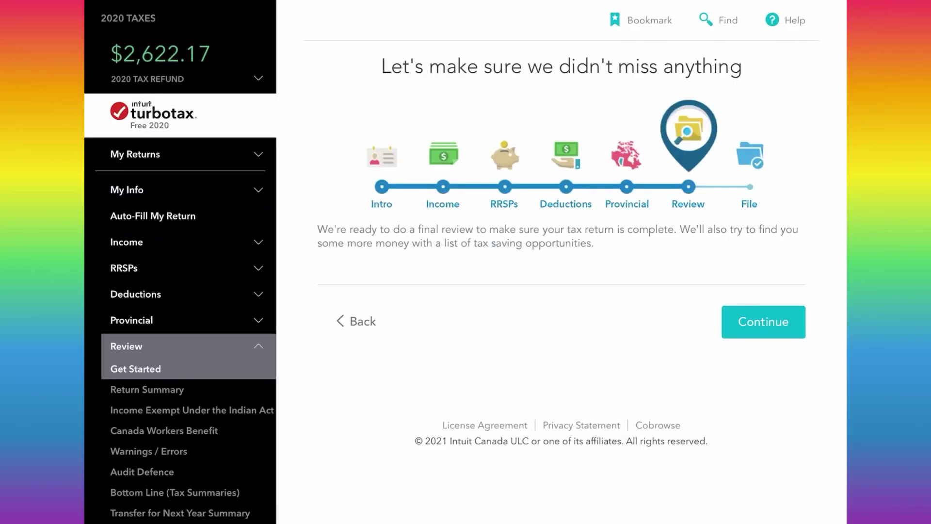
click(763, 322)
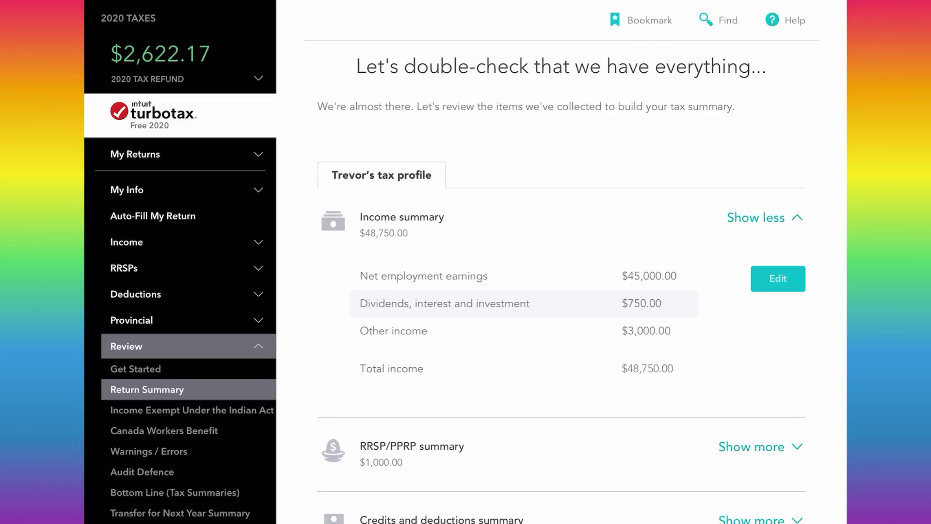
Step: Look over the income, RRSP/PRPP, credits and deductions, and provincial tax summaries, and continue with the review
scroll(562, 271, down, 5)
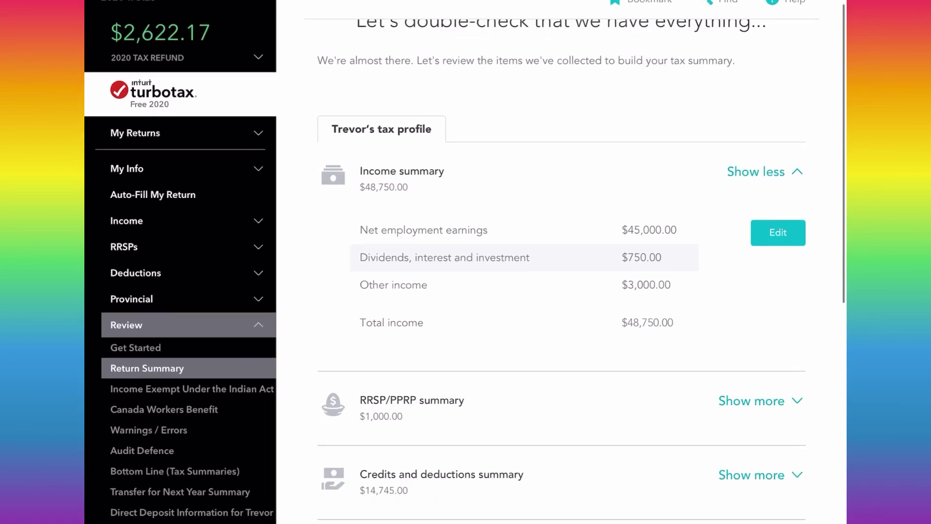
scroll(562, 270, up, 5)
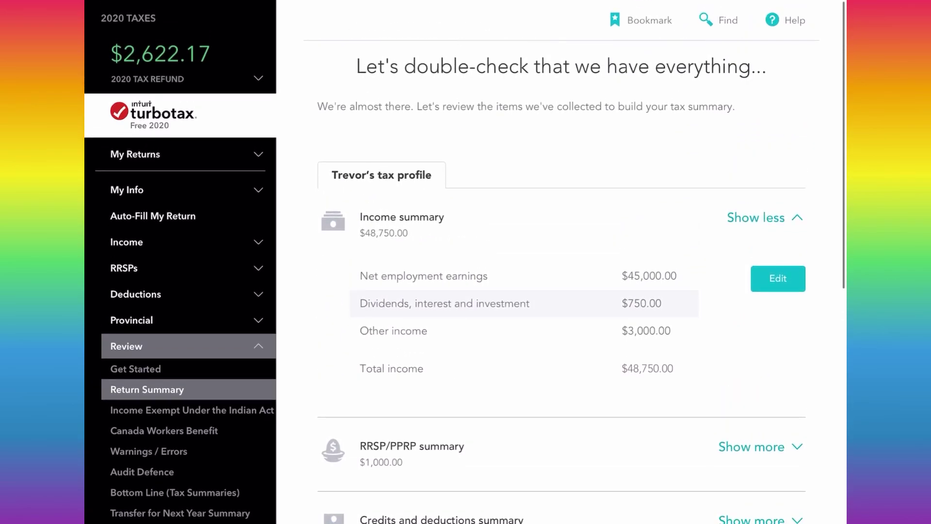
scroll(561, 279, down, 2)
scroll(562, 272, down, 6)
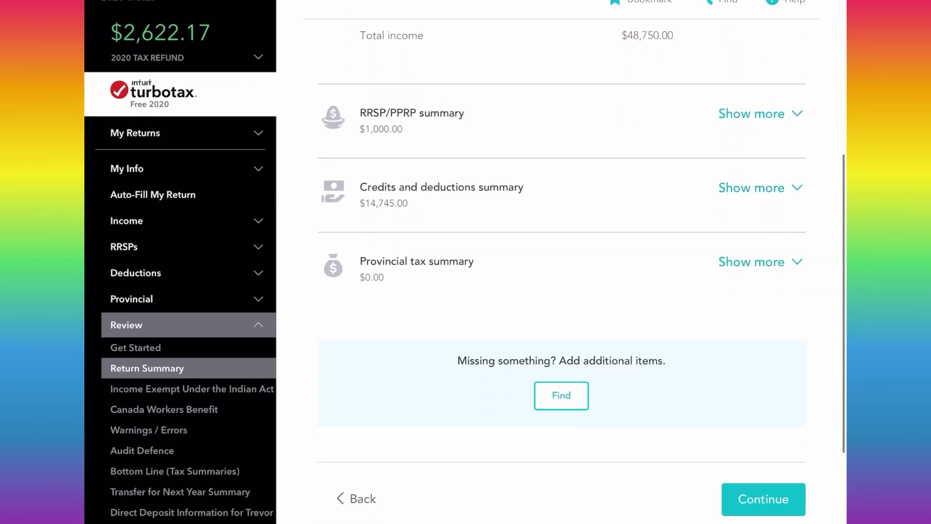
click(763, 393)
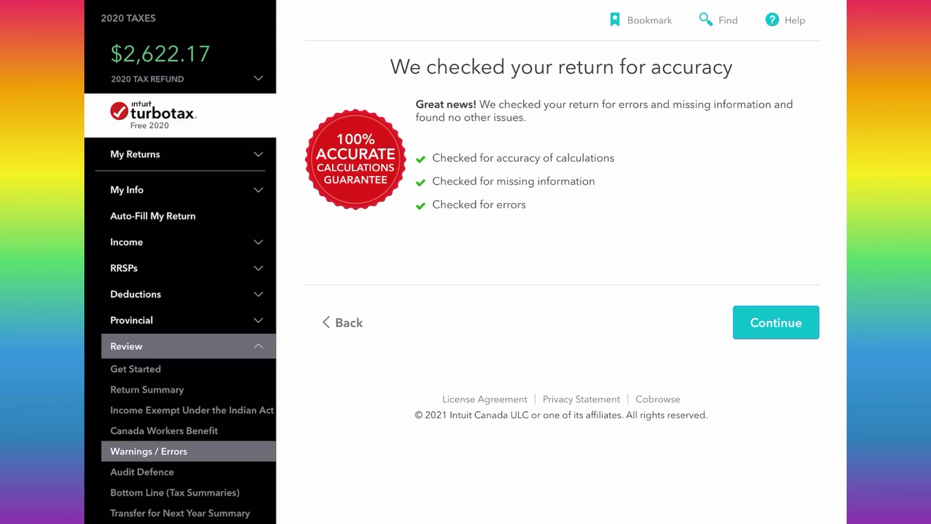
Step: Continue past the accuracy check and examine the SIN, full name and date of birth on the personal information verification page
click(776, 323)
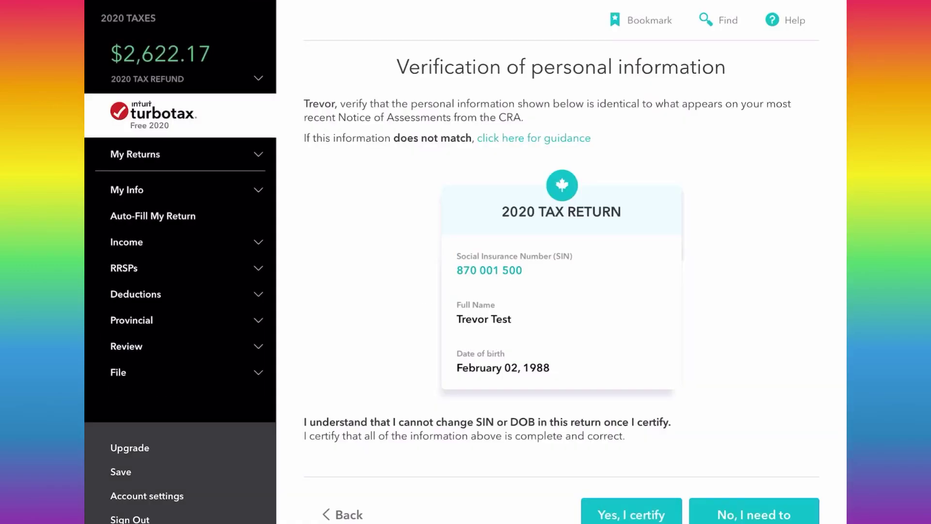
scroll(561, 262, down, 3)
scroll(561, 262, up, 3)
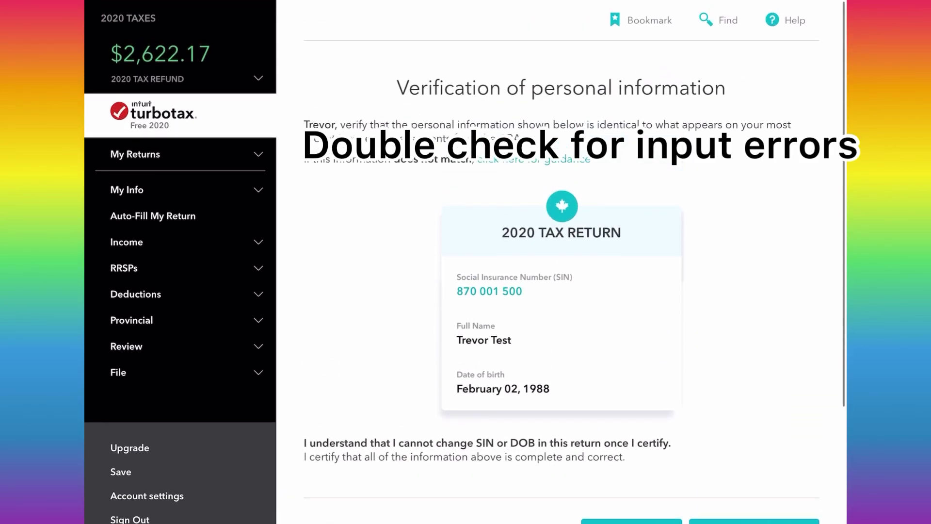
scroll(561, 262, down, 3)
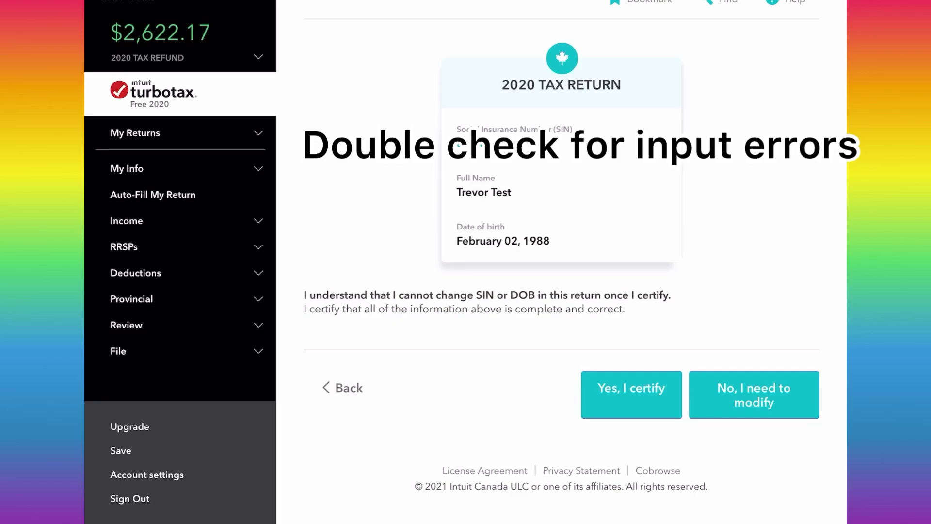
Step: Expand the File and Review sections without certifying the information, and open Bottom Line (Tax Summaries)
click(118, 351)
click(126, 325)
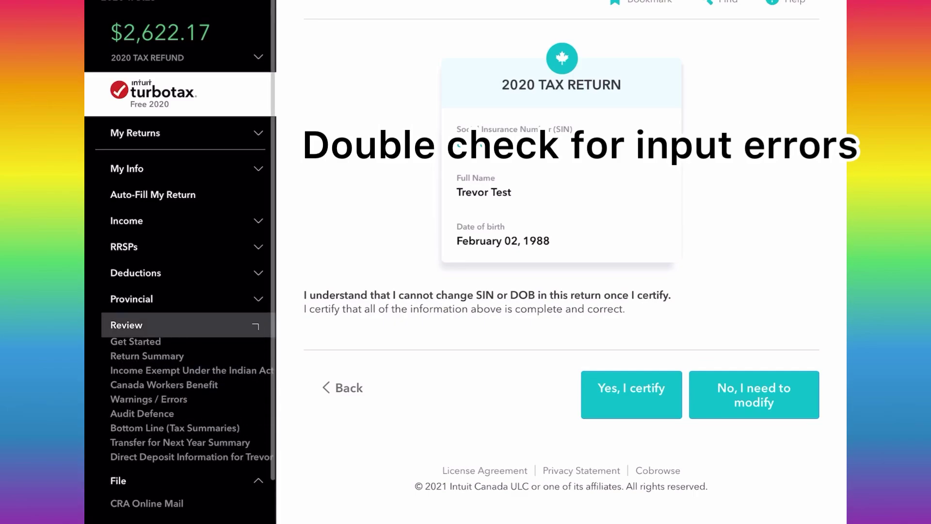
scroll(187, 389, down, 3)
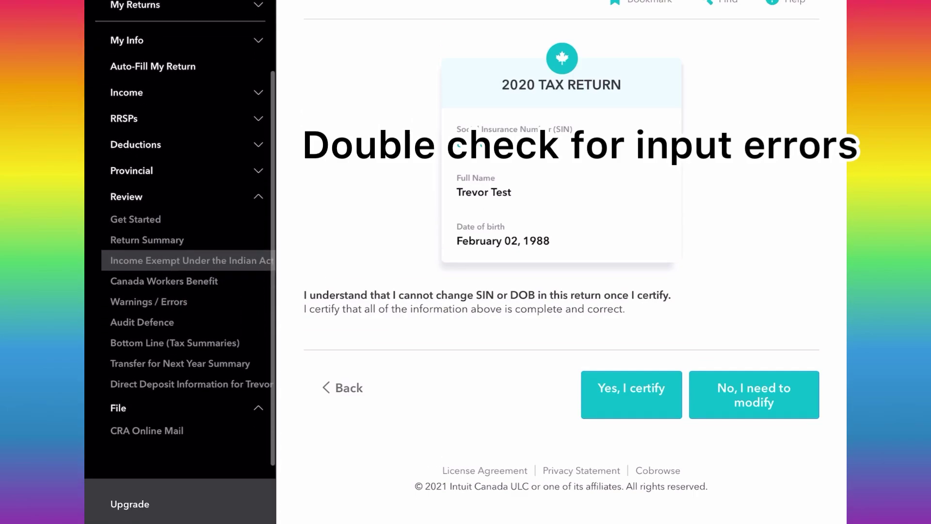
scroll(184, 291, down, 1)
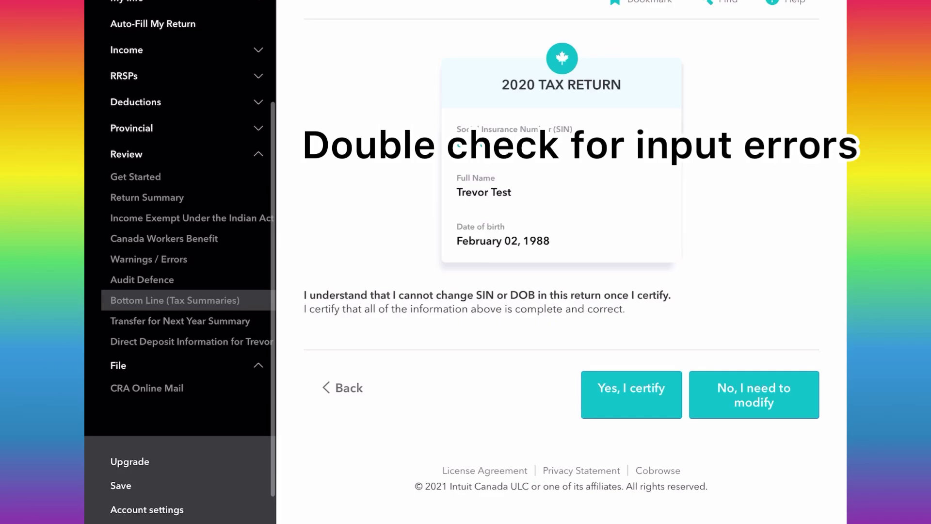
click(175, 301)
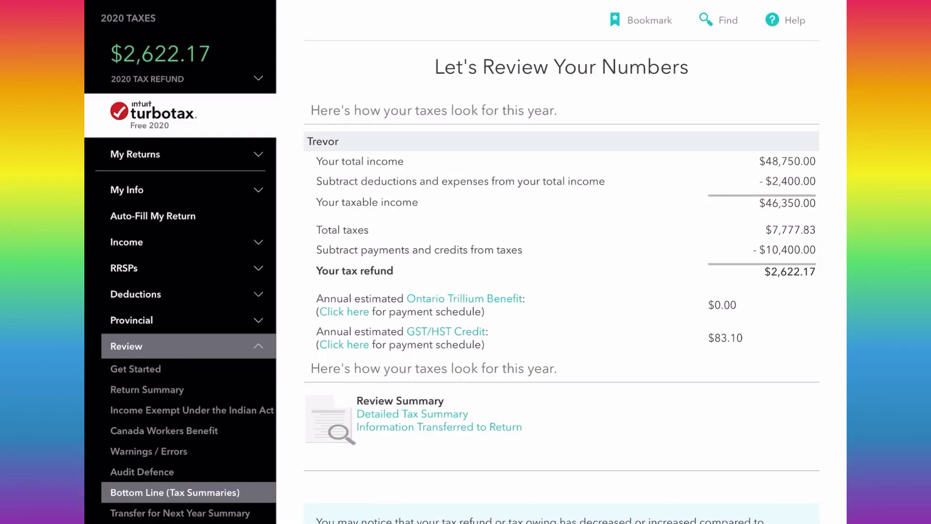
Step: Examine the tax refund breakdown, estimated Ontario Trillium Benefit and GST/HST Credit, and the Canada Recovery Benefit repayment notice
scroll(561, 262, down, 1)
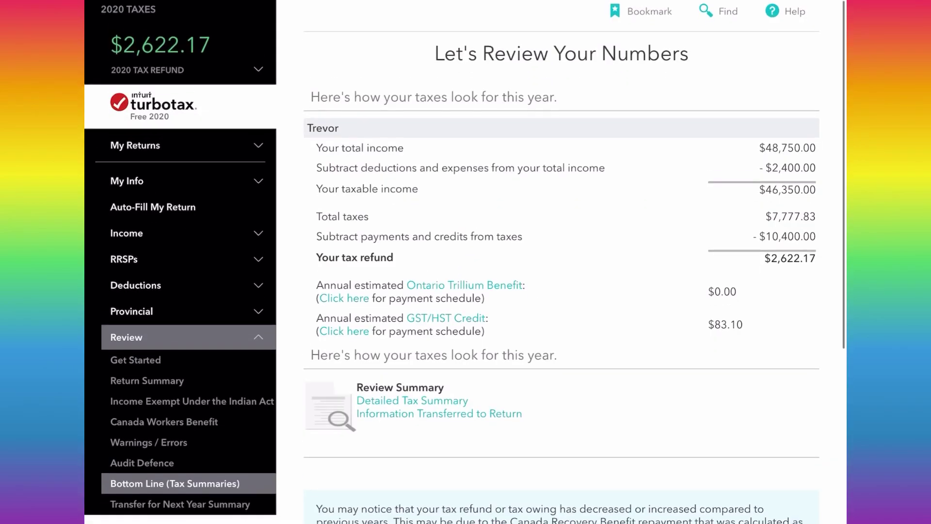
scroll(561, 261, up, 1)
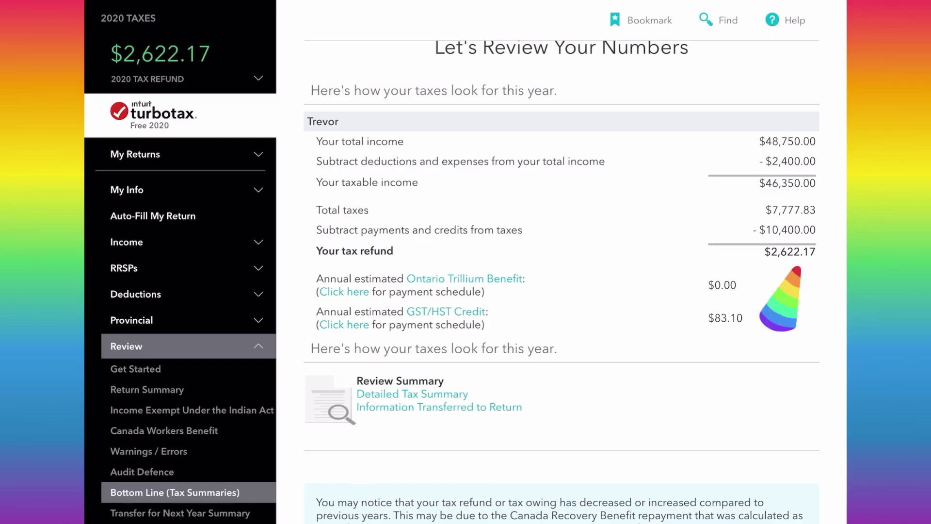
scroll(797, 267, down, 1)
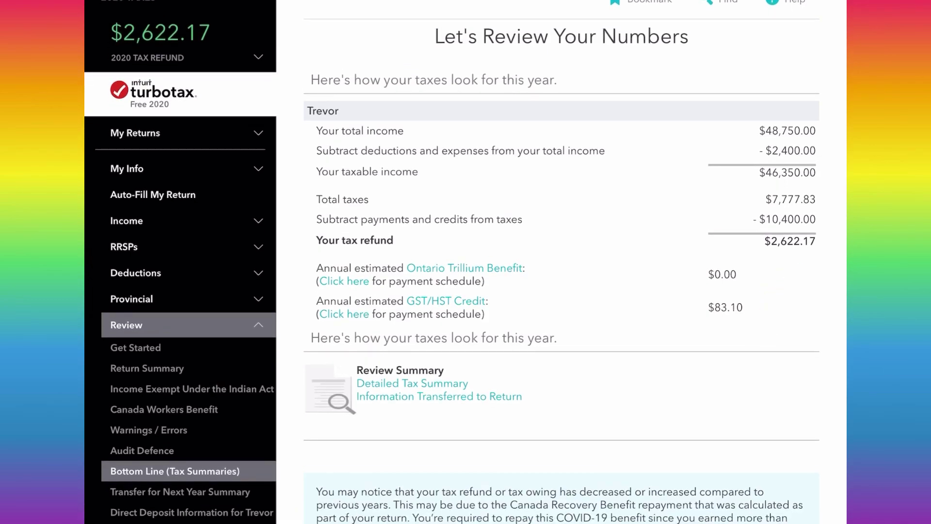
scroll(574, 264, down, 3)
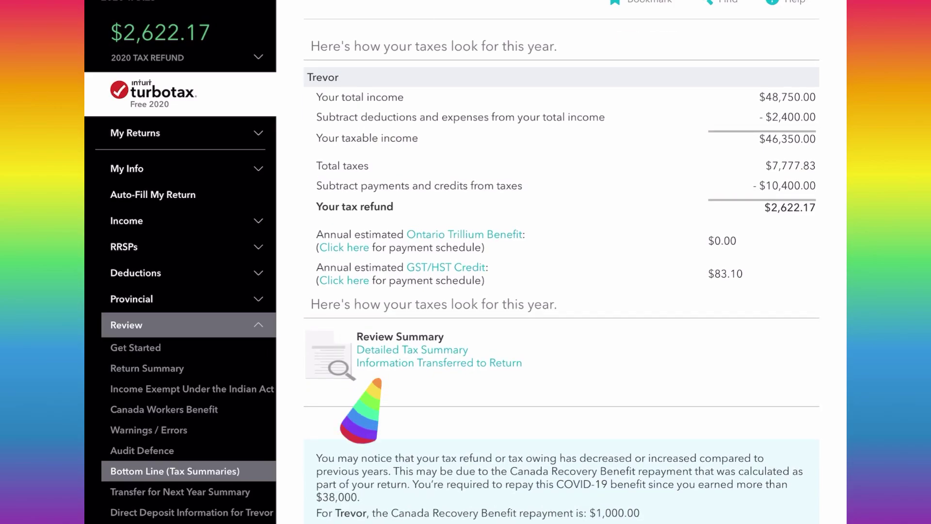
scroll(378, 382, down, 5)
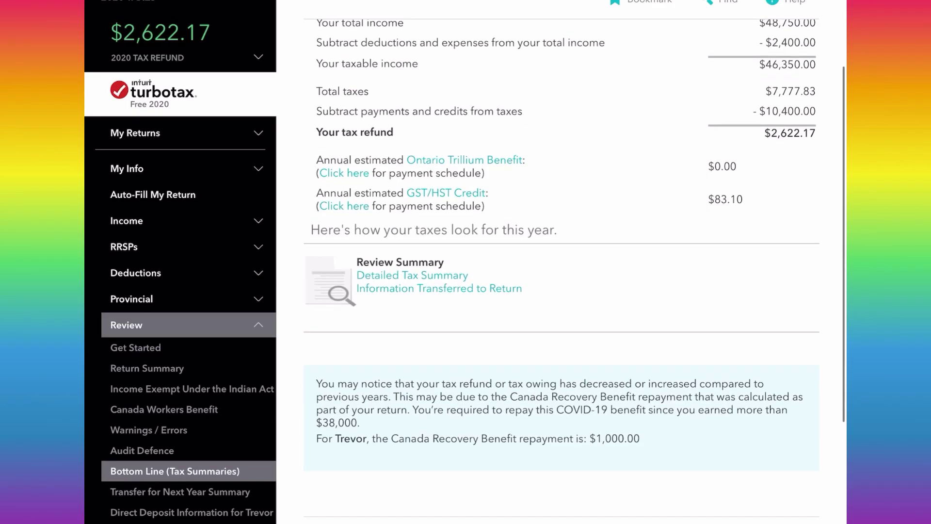
scroll(561, 271, down, 3)
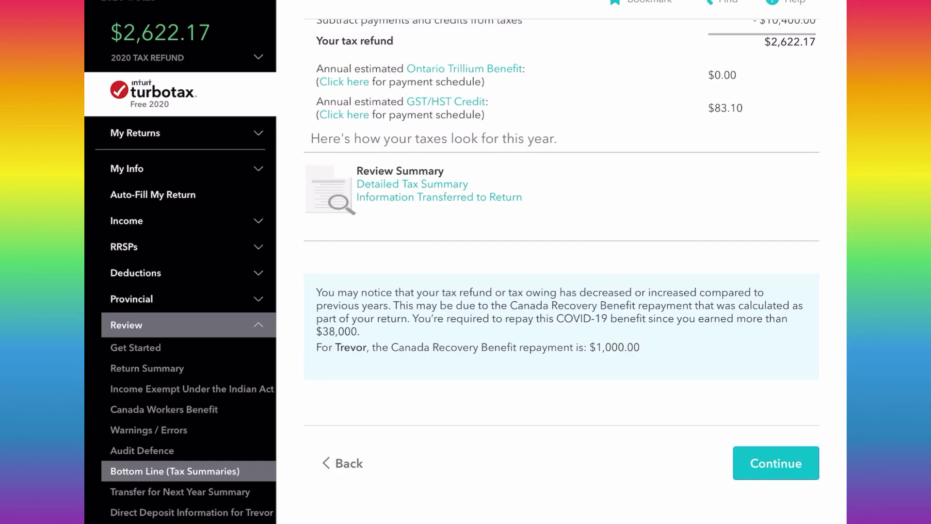
scroll(561, 262, down, 1)
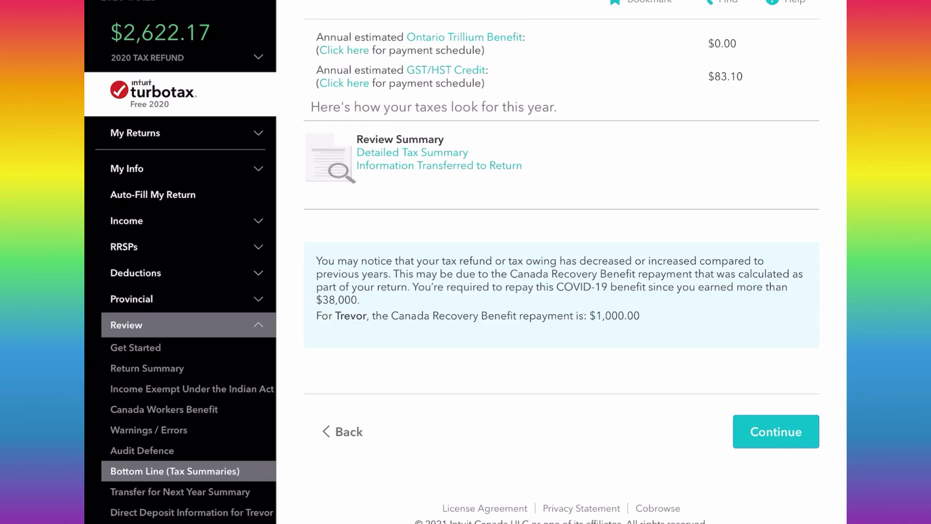
Step: Compare the total income, deductions, taxes and refund figures with the Canada Recovery Benefit repayment notice again
scroll(562, 261, up, 8)
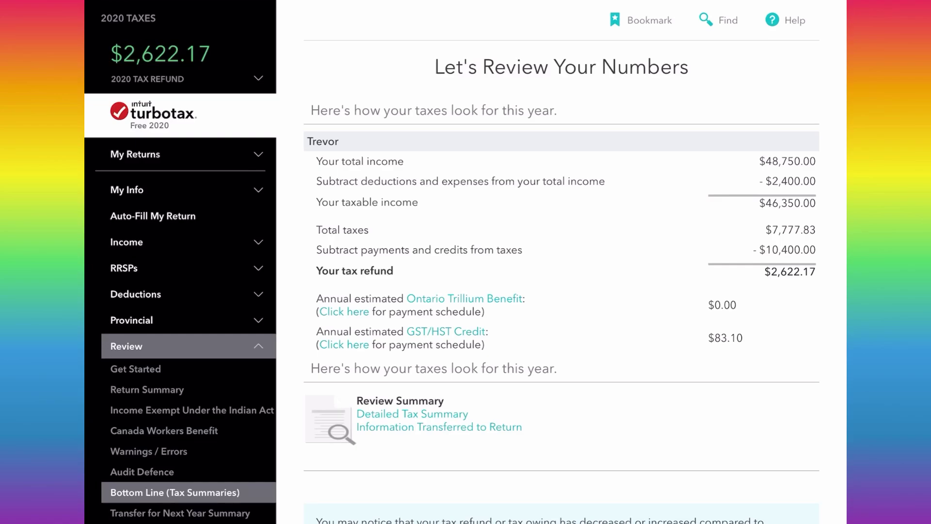
scroll(561, 262, down, 6)
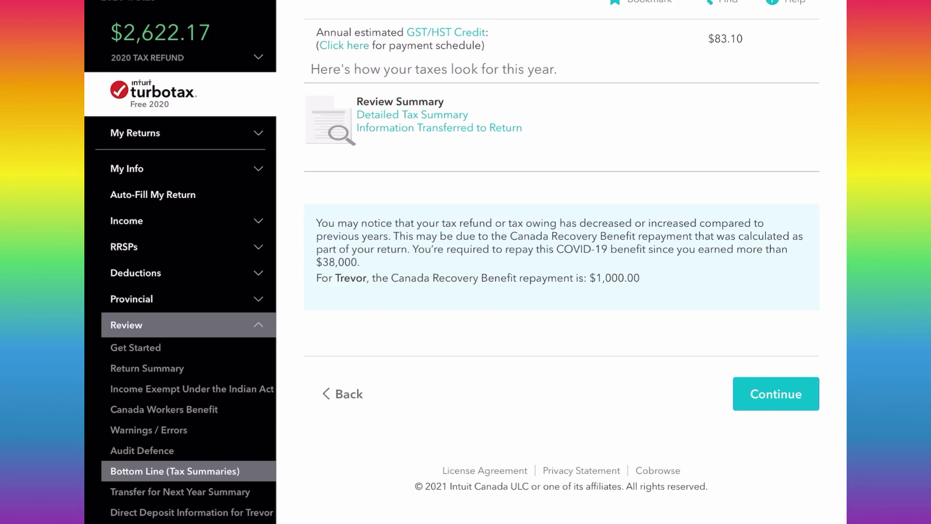
scroll(561, 267, up, 3)
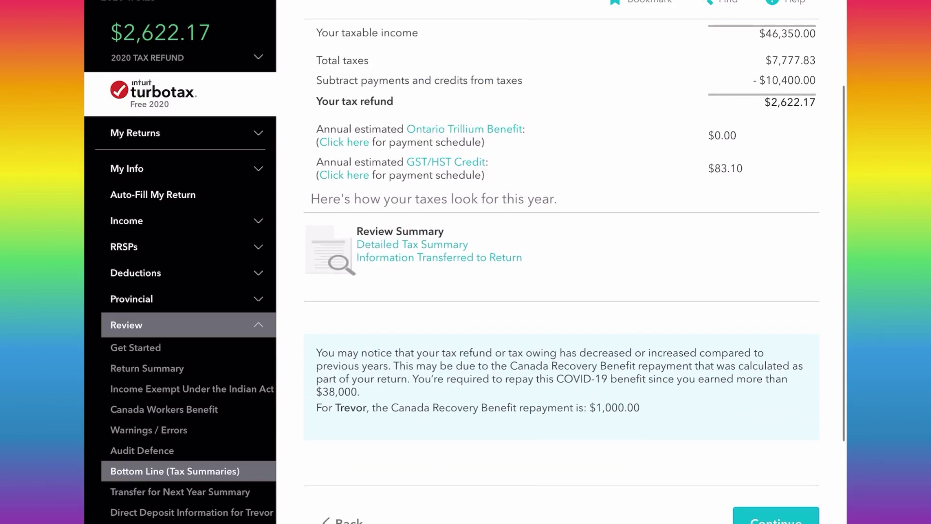
scroll(561, 267, up, 2)
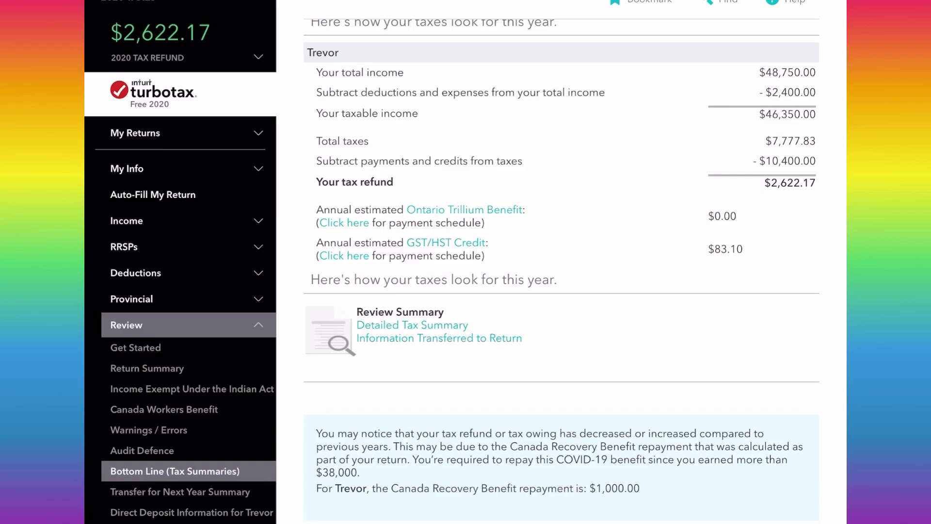
scroll(575, 257, down, 1)
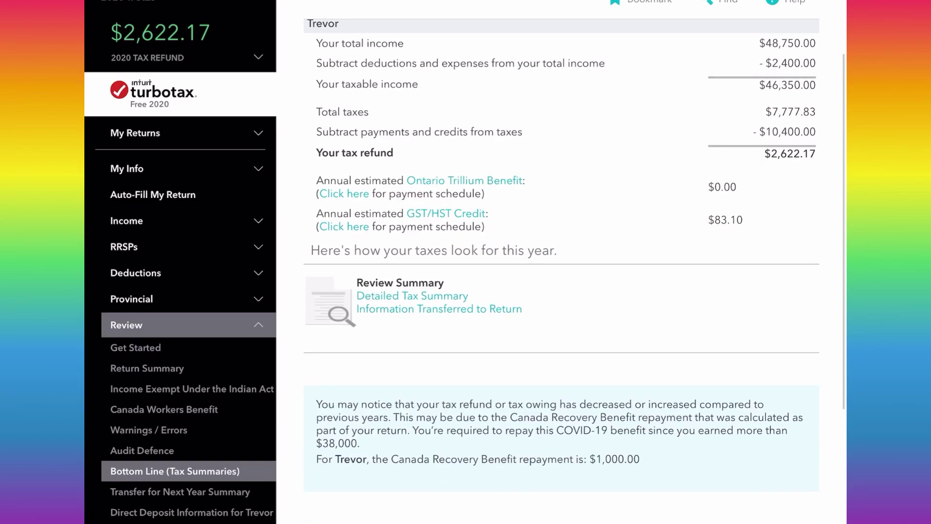
scroll(575, 262, up, 3)
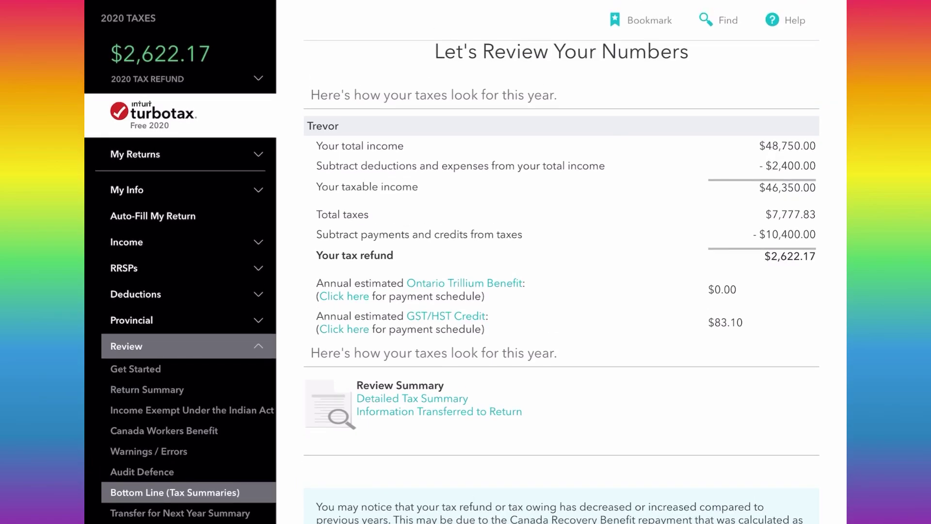
Step: Return to the Deductions section and examine its lines down to net income, including employment expenses and social benefits repayment
click(188, 294)
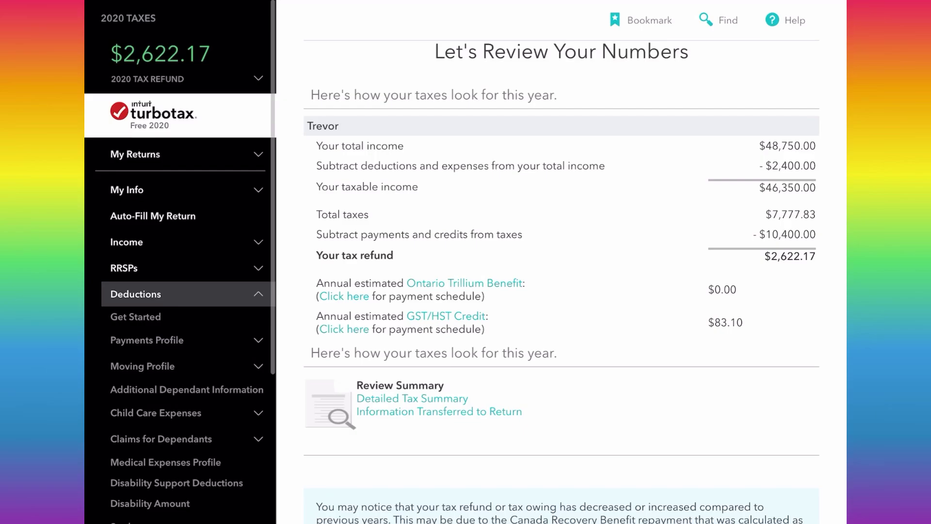
scroll(180, 271, down, 5)
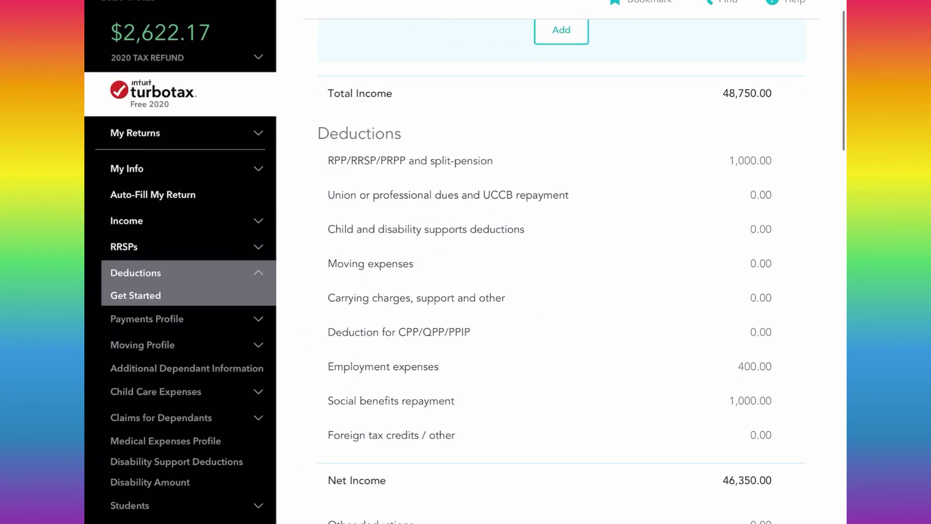
scroll(330, 403, down, 2)
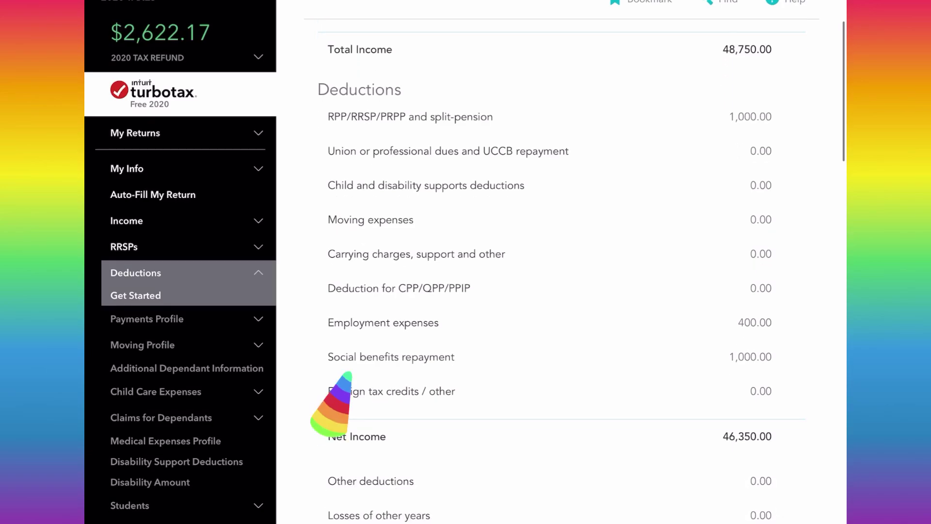
scroll(330, 403, down, 2)
scroll(561, 271, up, 3)
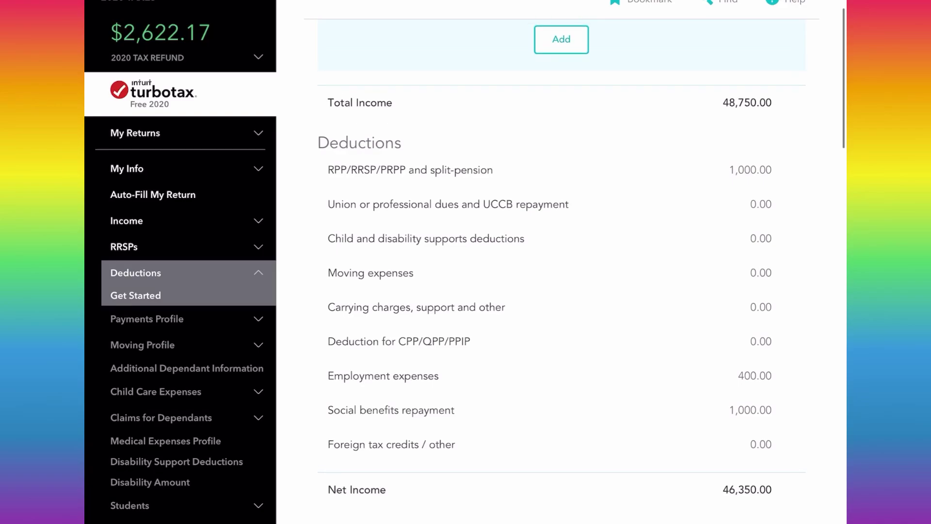
Step: Expand the Review and File sections and browse their entries down to CRA Online Mail
scroll(180, 291, down, 5)
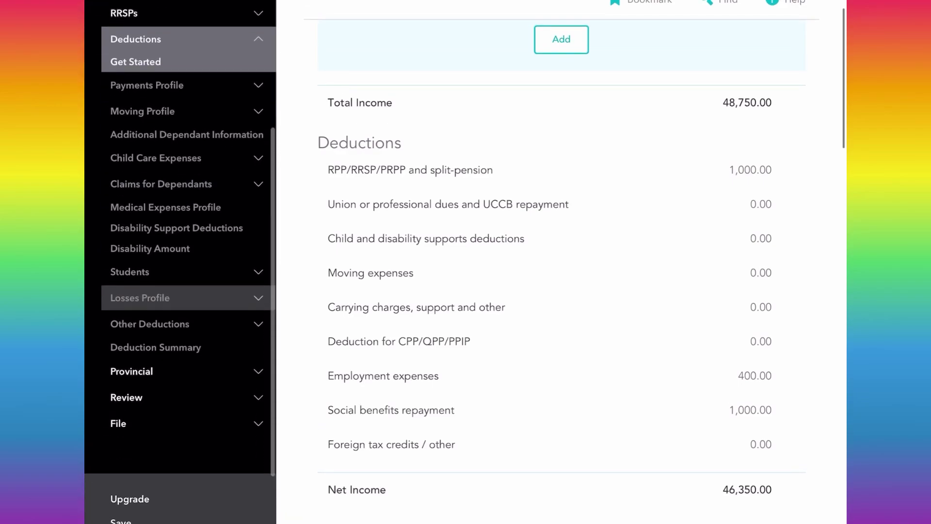
click(126, 397)
scroll(188, 412, down, 3)
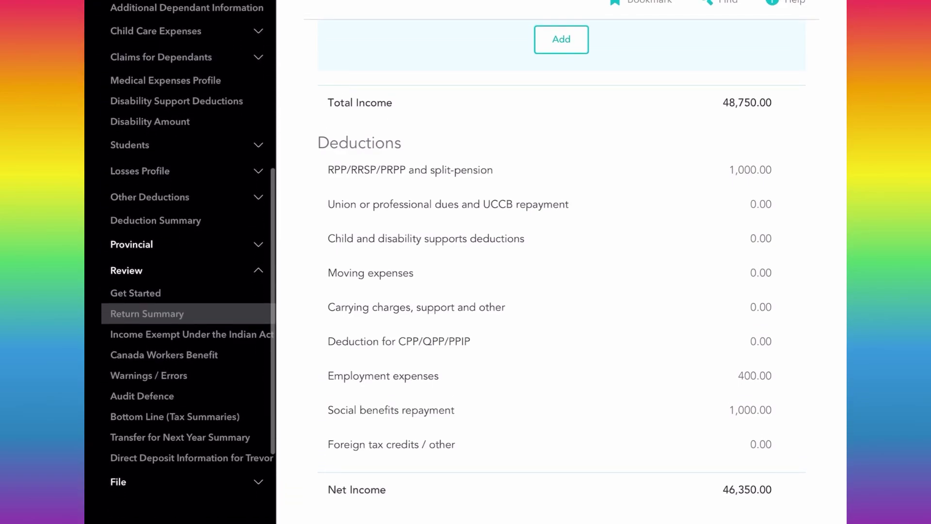
click(185, 482)
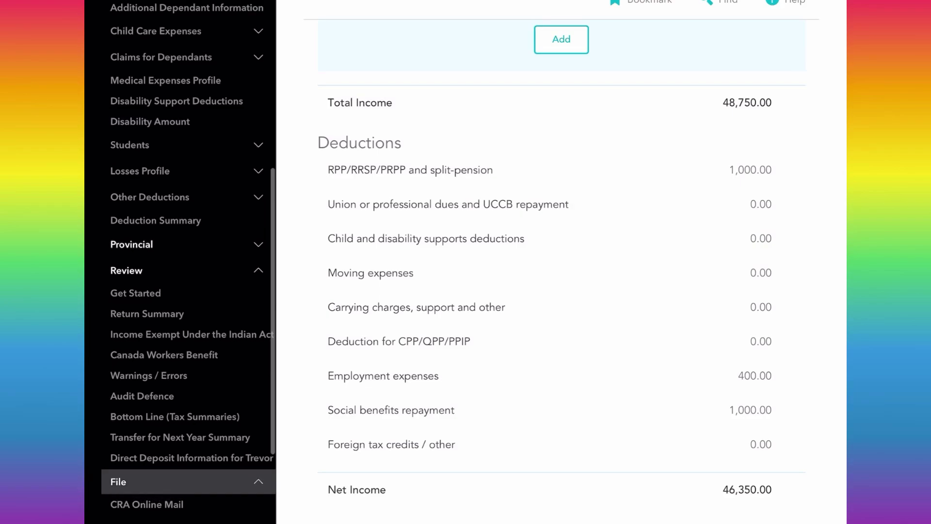
scroll(184, 340, down, 2)
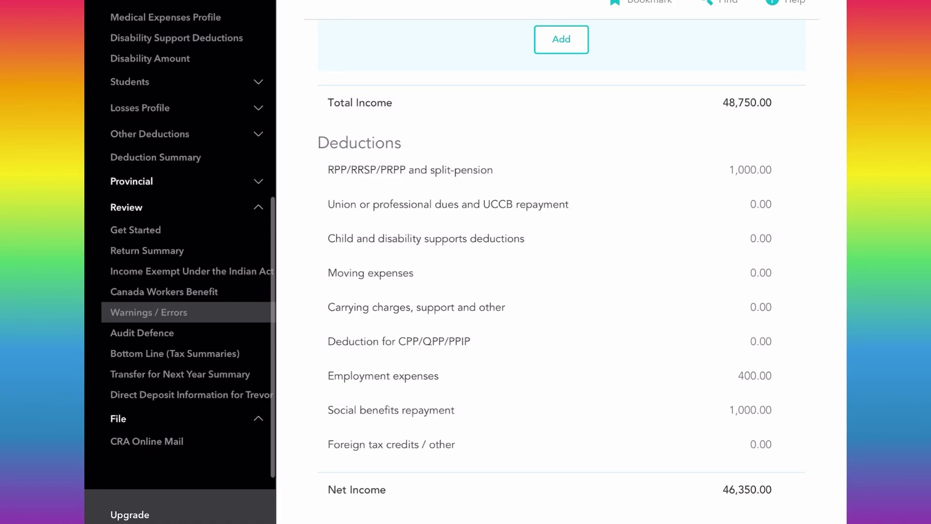
Step: Open the Return Summary in the Review section and examine the income, RRSP/PPRP, credits and deductions, and provincial tax summaries
scroll(184, 320, up, 5)
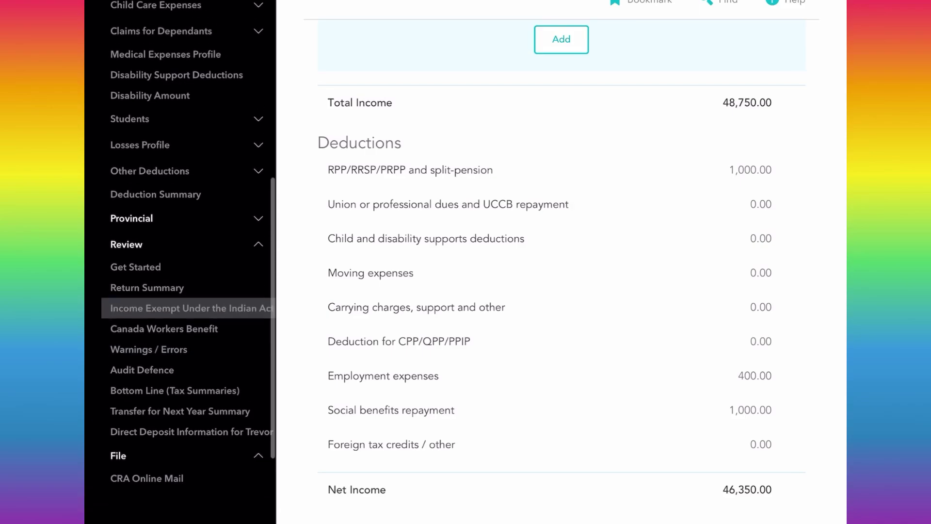
scroll(185, 261, down, 2)
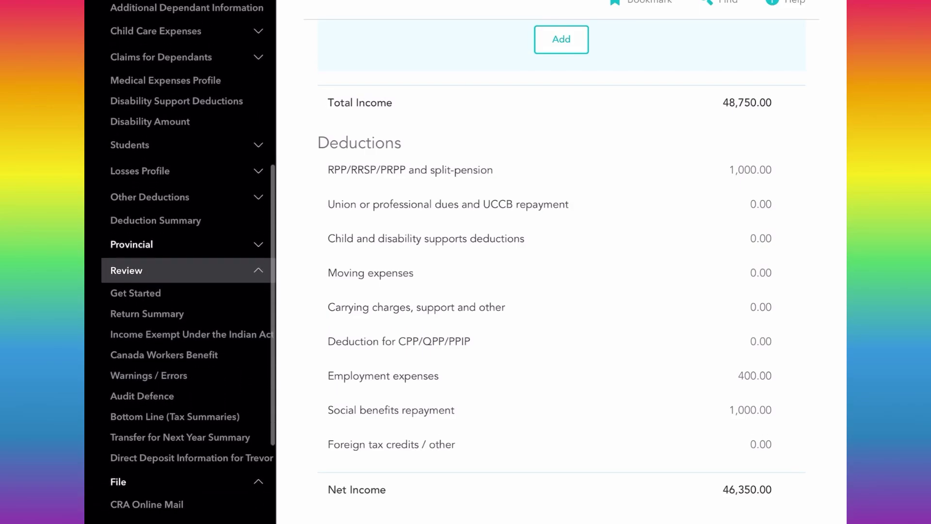
click(147, 314)
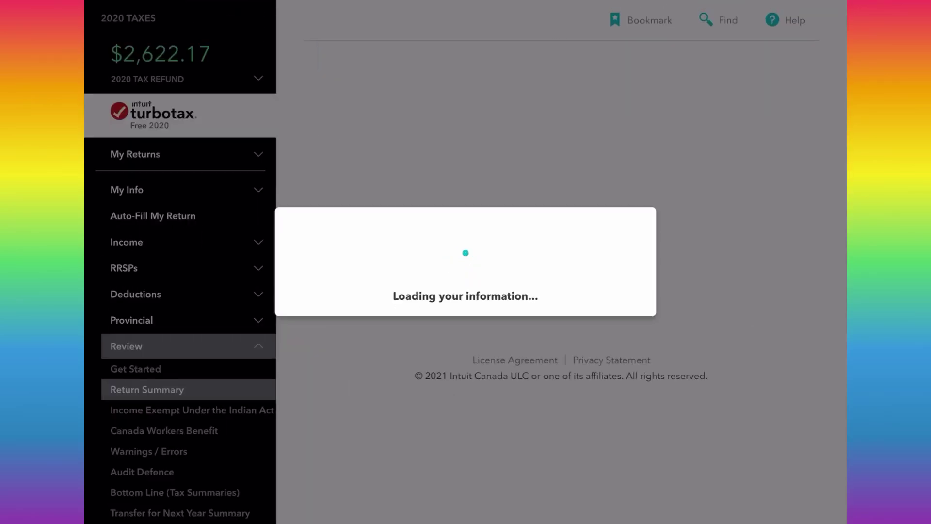
scroll(561, 262, down, 1)
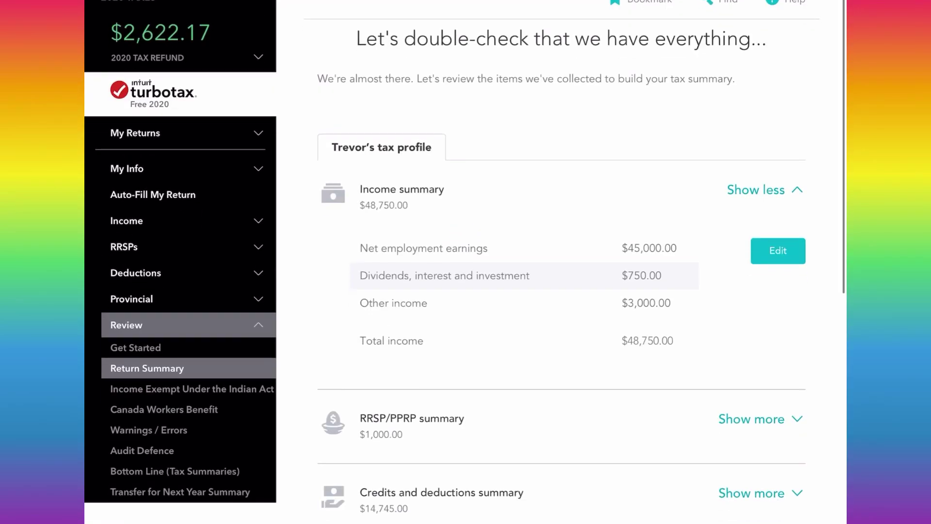
scroll(562, 262, up, 1)
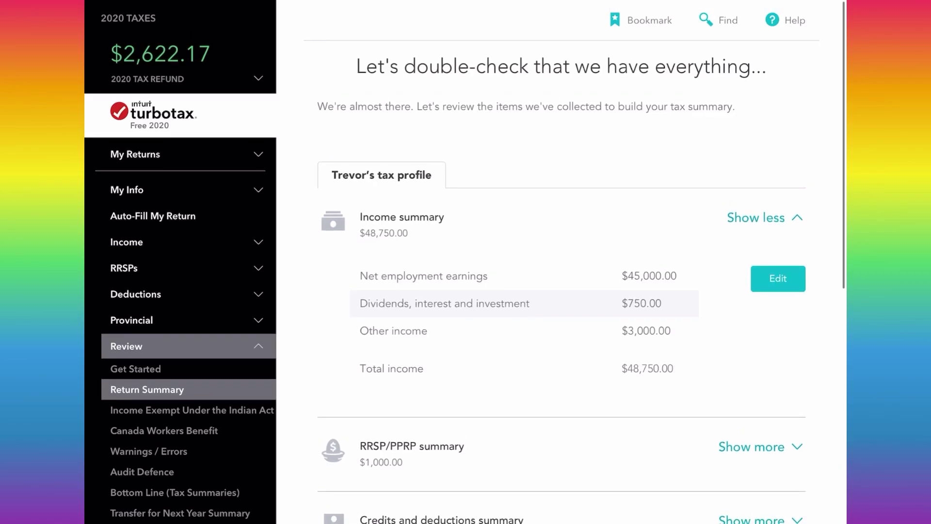
scroll(561, 272, down, 5)
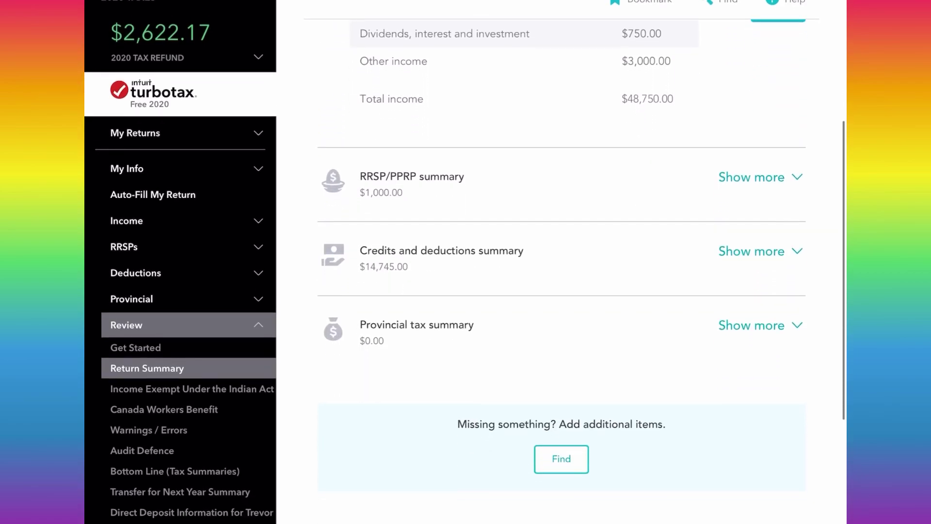
scroll(562, 272, down, 3)
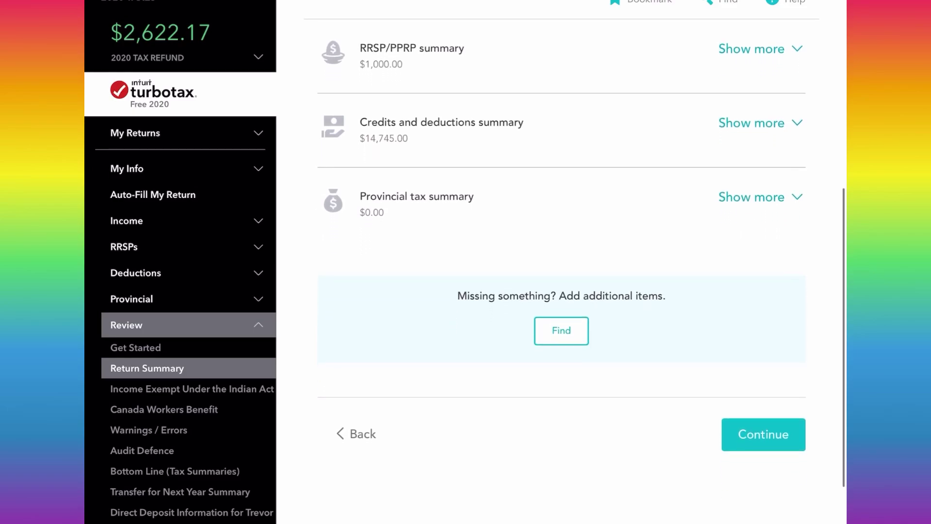
scroll(561, 272, up, 6)
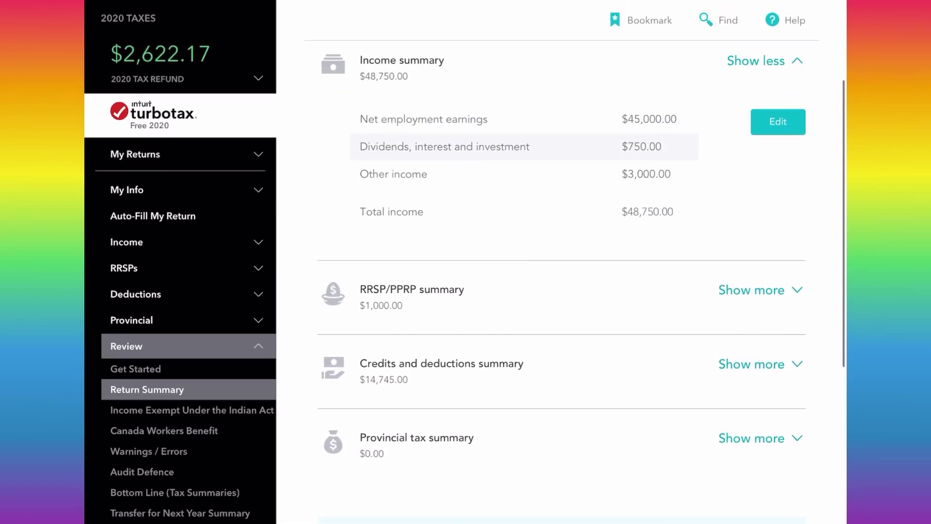
scroll(561, 271, up, 3)
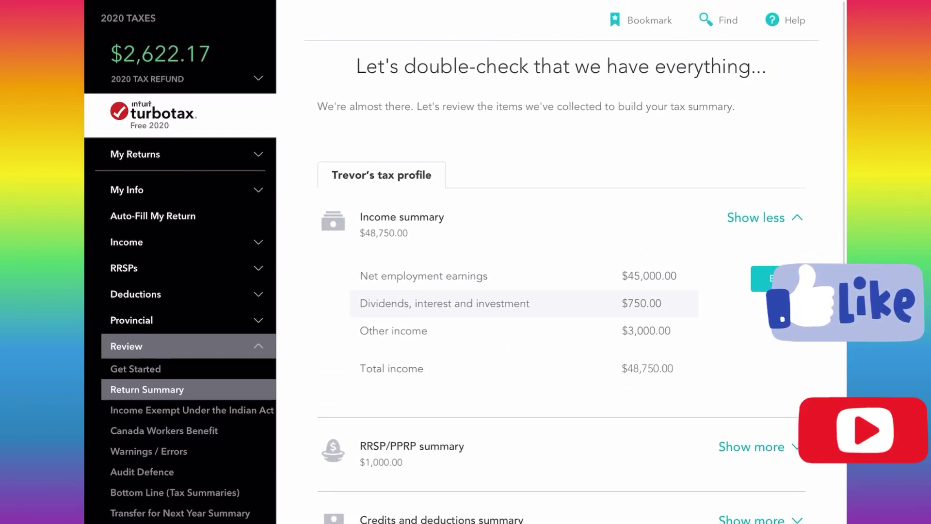